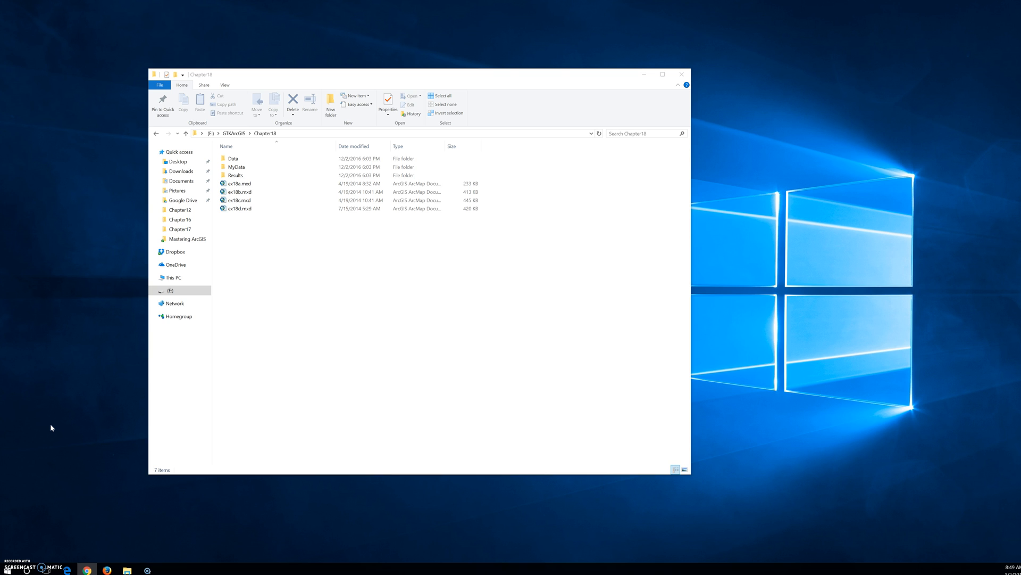
Open ex18a.mxd from the Chapter18 folder in a maximized window and display the Fire Weather Zones layer's attribute table
left_click(236, 184)
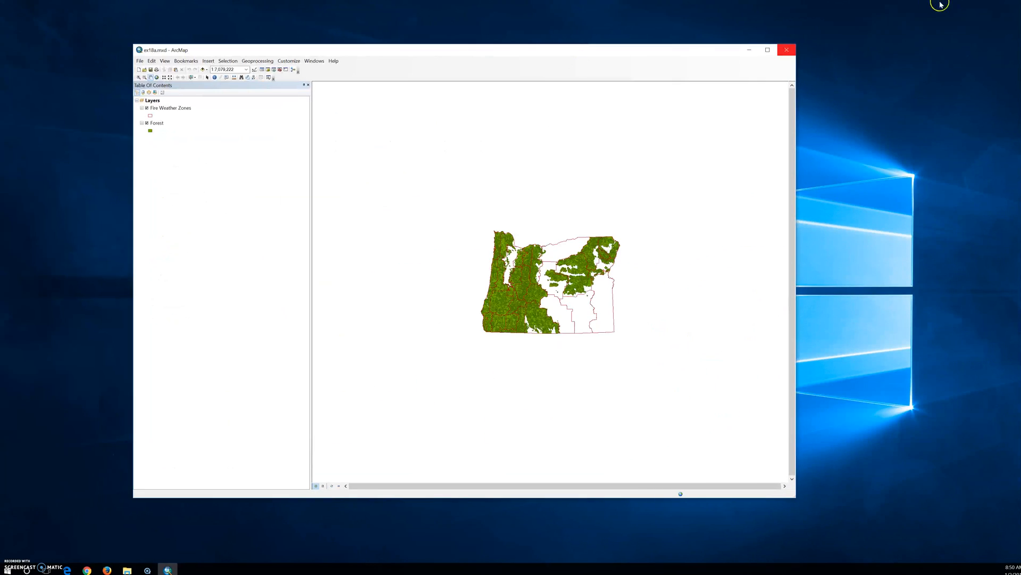
left_click(770, 51)
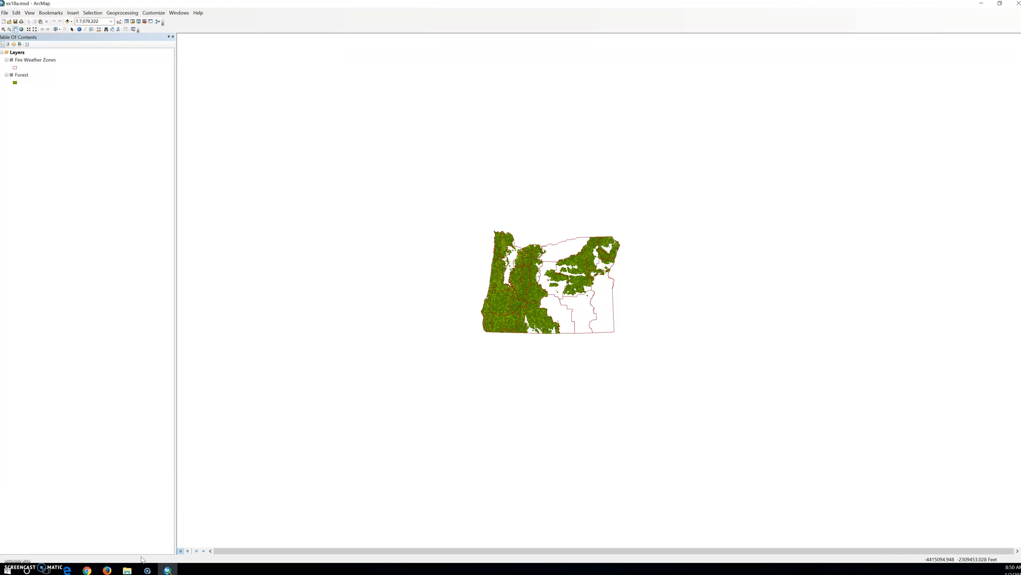
right_click(49, 60)
left_click(67, 82)
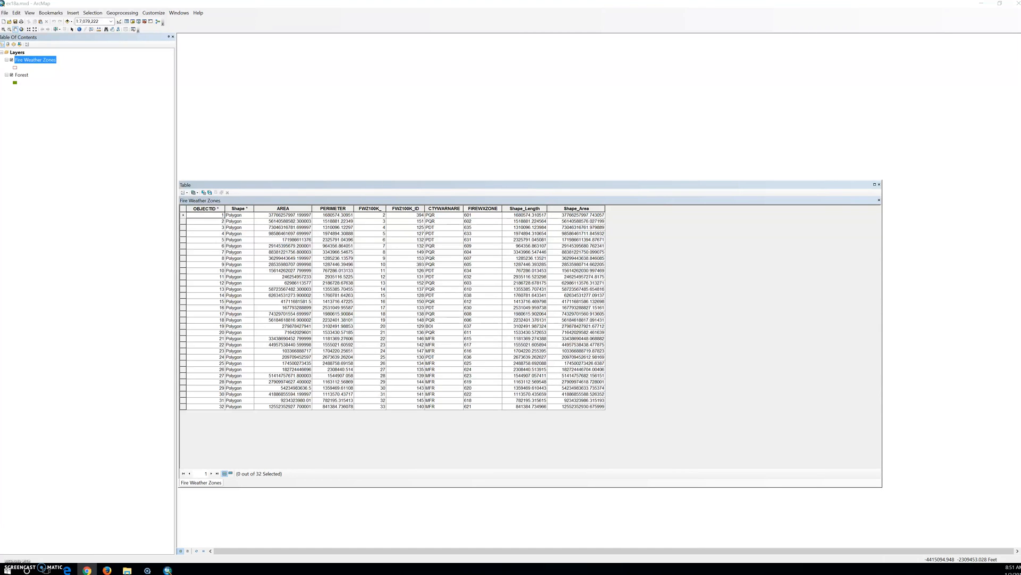
Move the Fire Weather Zones table clear of the map and sort its records by FIREWXZONE in ascending order
left_click(419, 186)
left_click_drag(419, 187, 468, 335)
left_click_drag(307, 342, 770, 212)
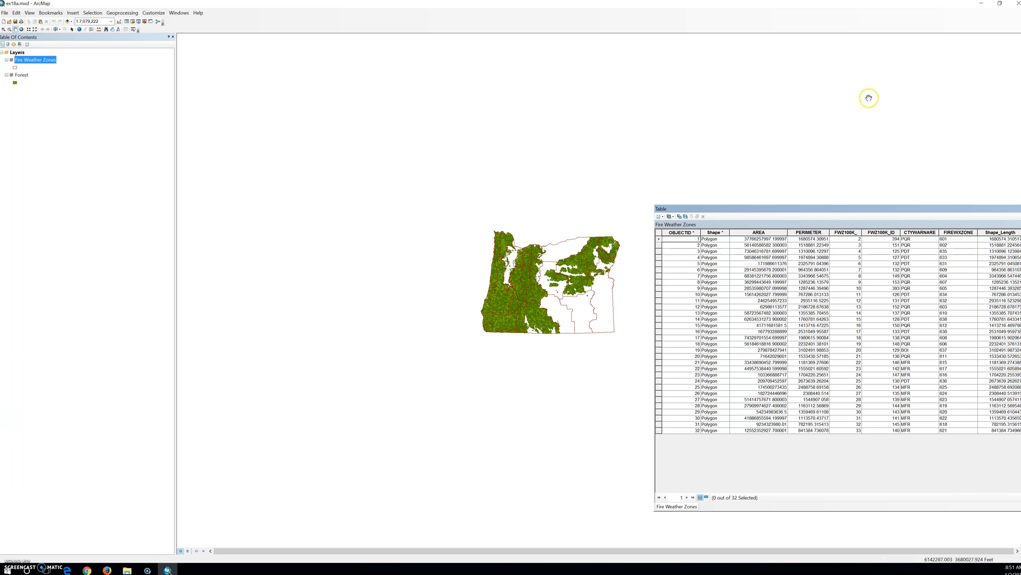
left_click_drag(848, 214, 534, 349)
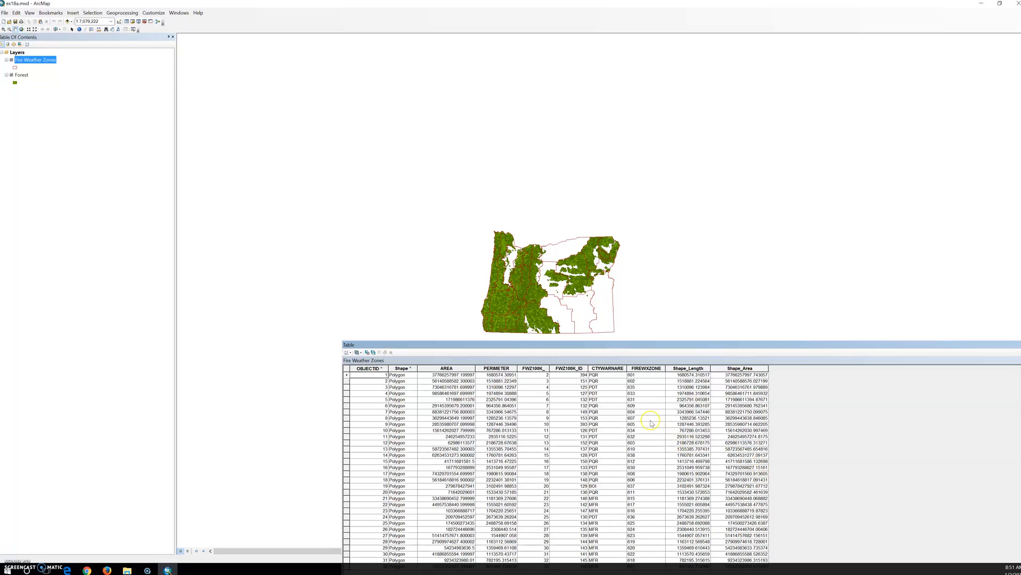
double_click(643, 368)
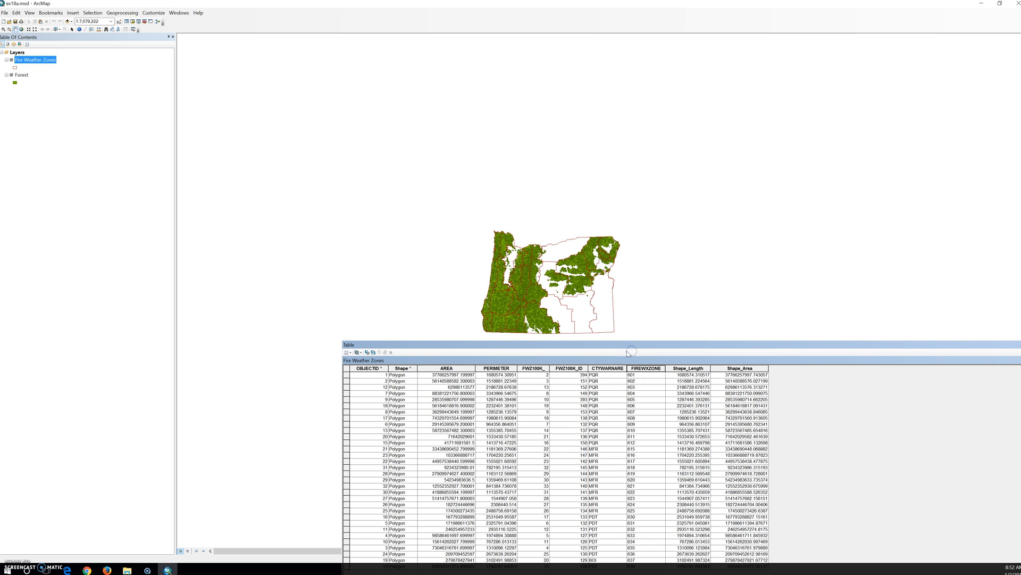
Sort the Fire Weather Zones table by CTYWARNARE in ascending order, keeping the table beside the map
left_click_drag(657, 347, 834, 350)
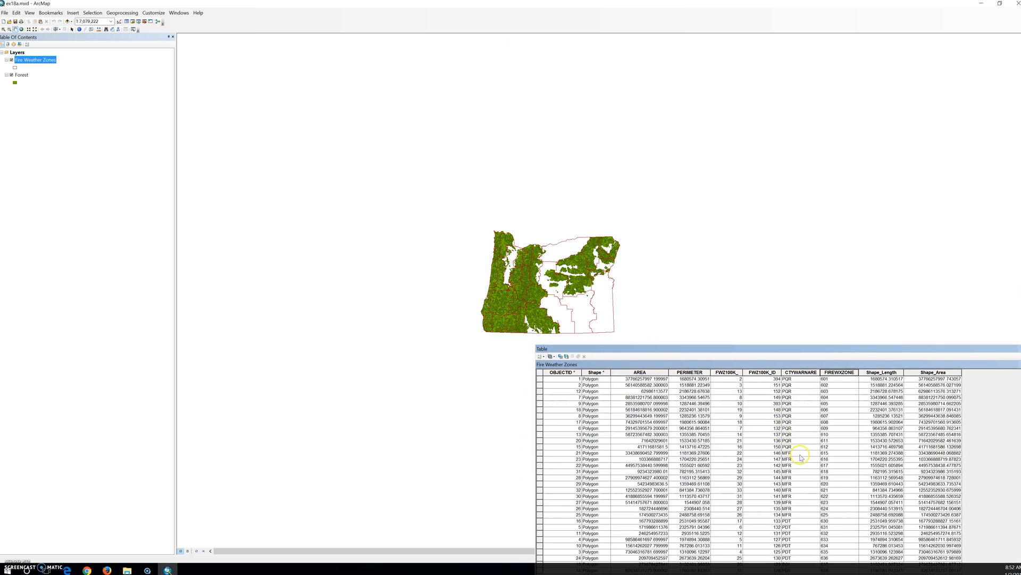
left_click_drag(769, 349, 851, 326)
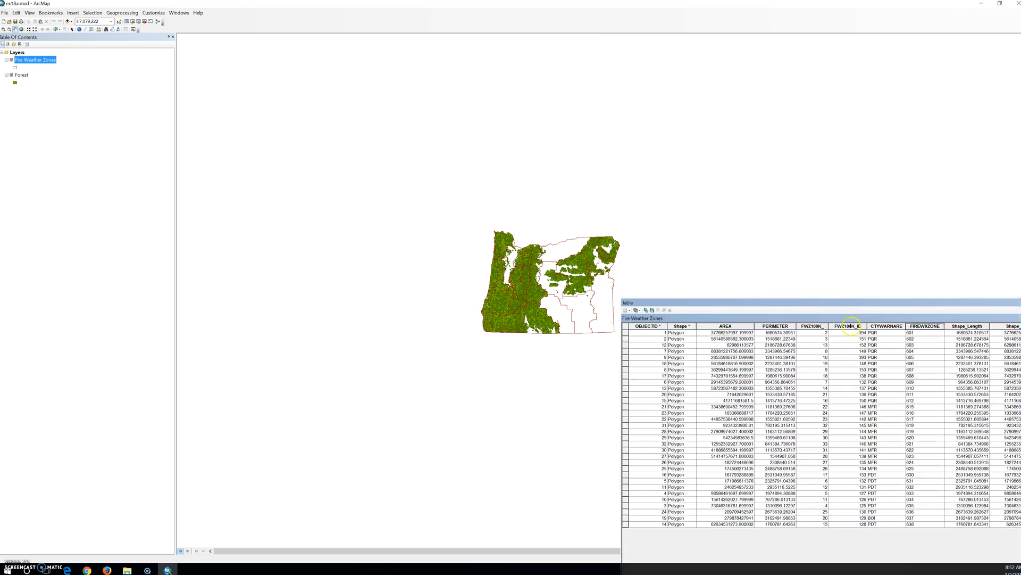
double_click(884, 326)
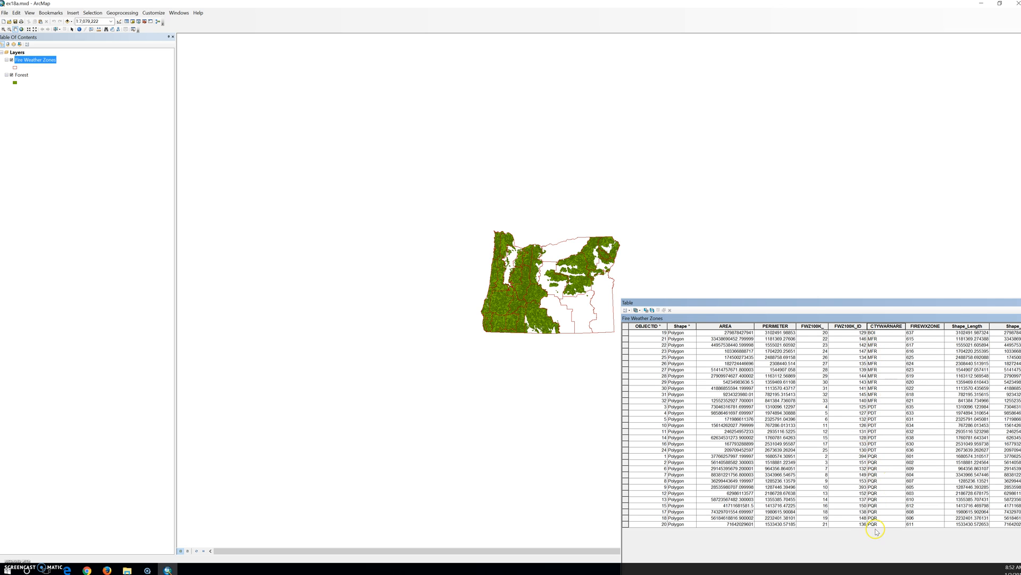
left_click(735, 302)
left_click_drag(735, 303, 761, 253)
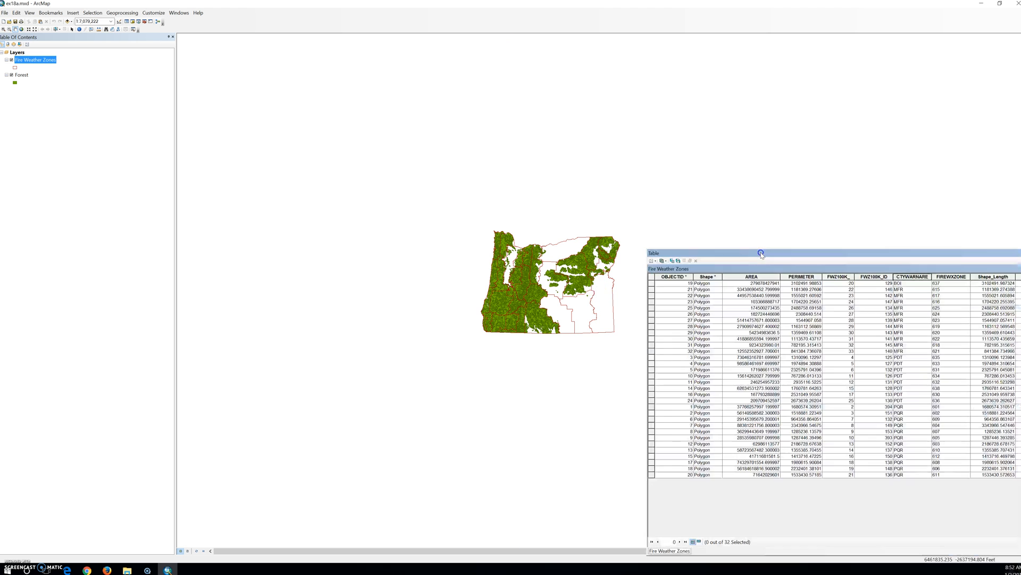
Select the BOI record to highlight its zone on the map, followed by the block of MFR records starting at OBJECTID 21
left_click(651, 284)
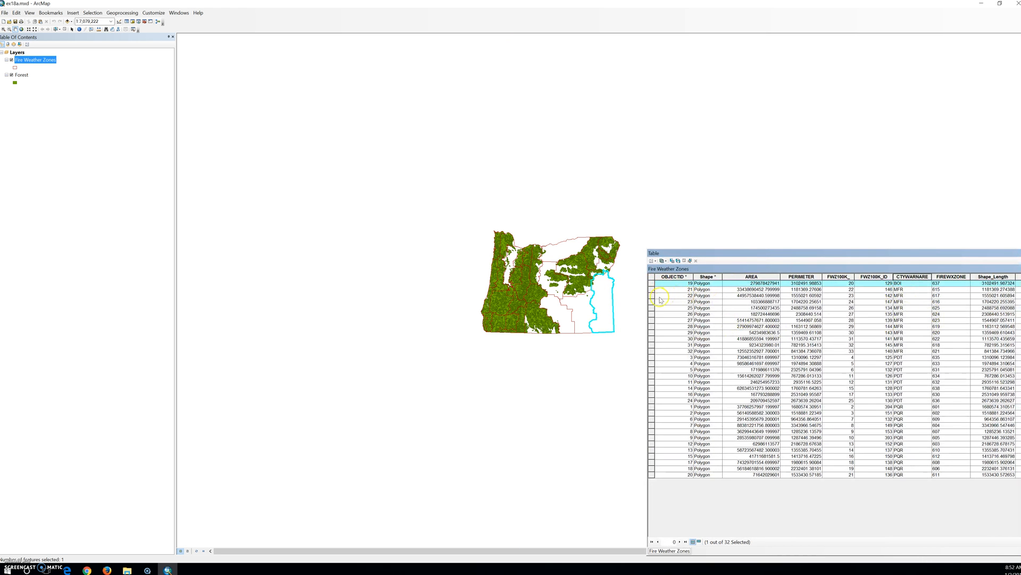
left_click(652, 290)
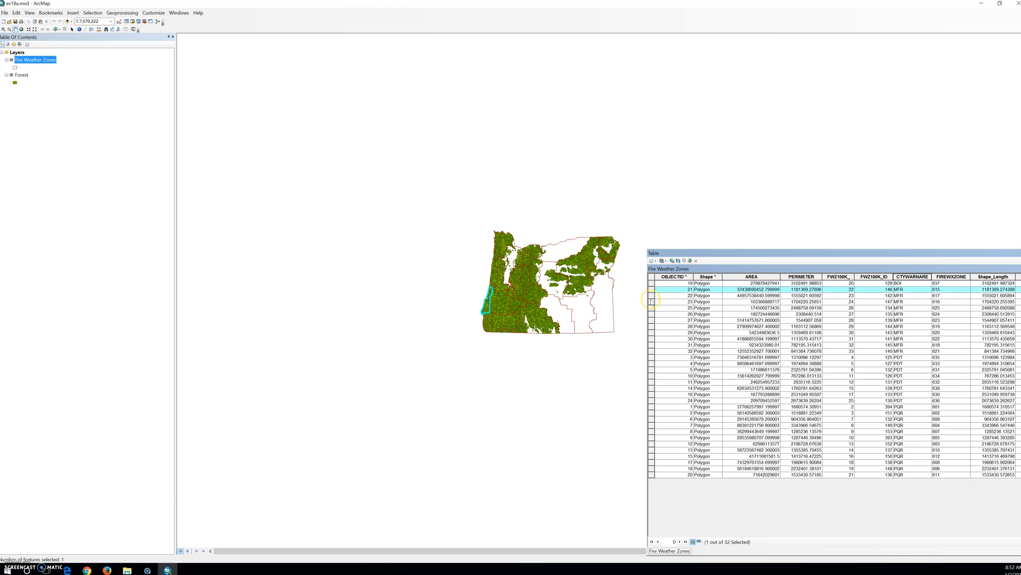
left_click(652, 302, "ctrl")
left_click(652, 308, "ctrl")
left_click(652, 314, "ctrl")
left_click(652, 321, "ctrl")
left_click(652, 326, "ctrl")
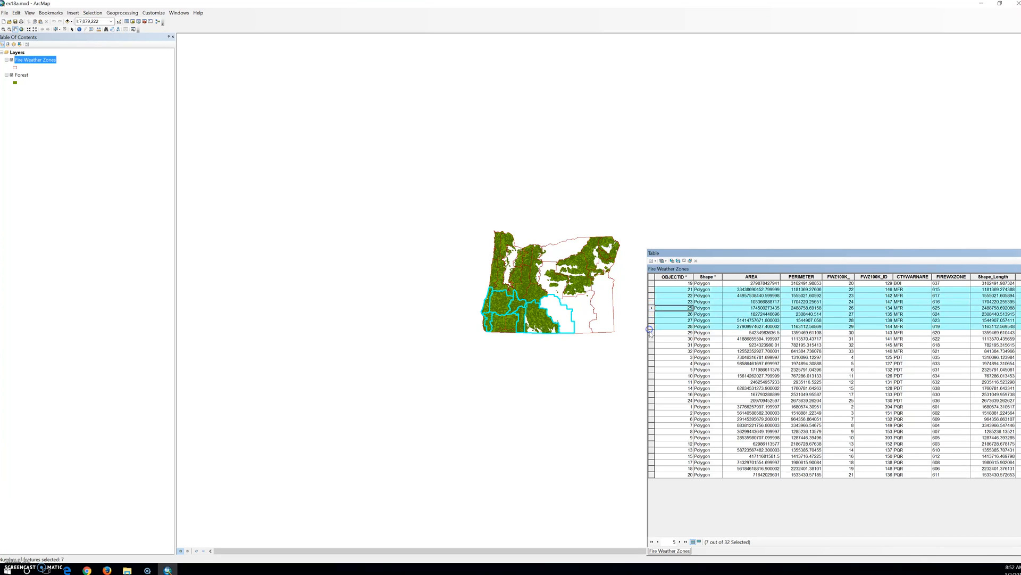
left_click(652, 332, "ctrl")
left_click(651, 339, "ctrl")
left_click(652, 345, "ctrl")
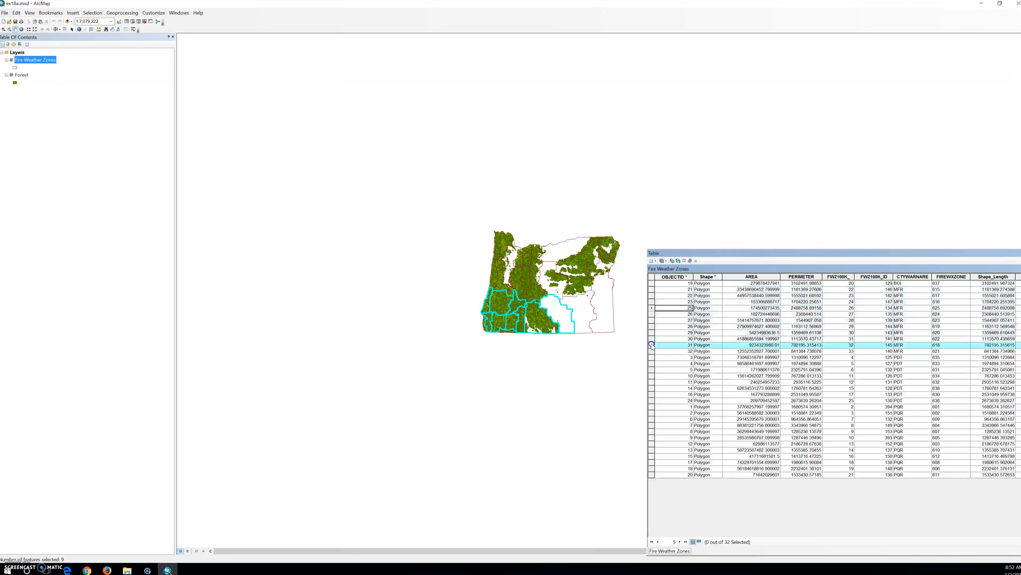
left_click(651, 357, "shift")
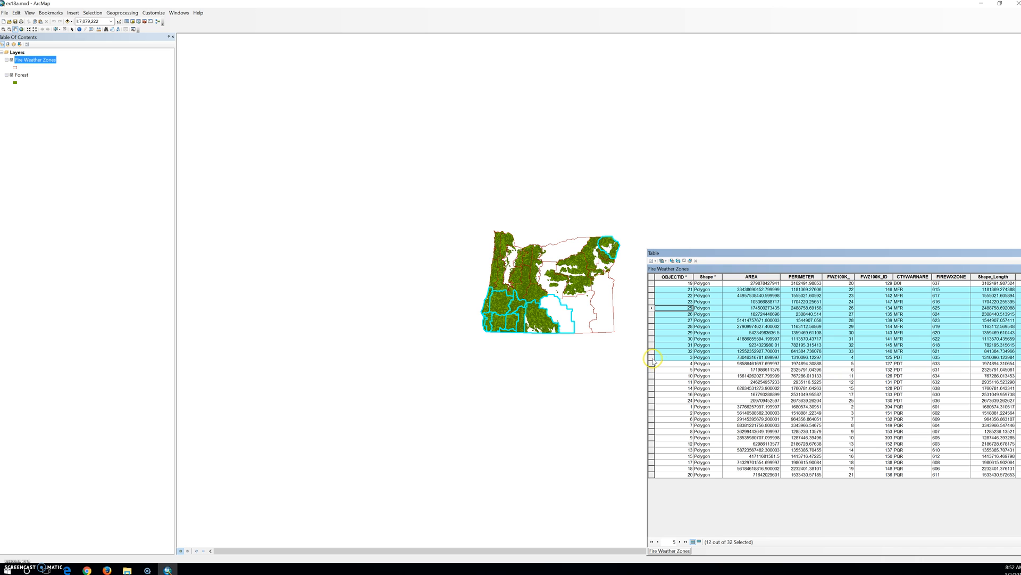
Reselect the MFR records from OBJECTID 22 through 32 to highlight those fire weather zones on the map
left_click(652, 358)
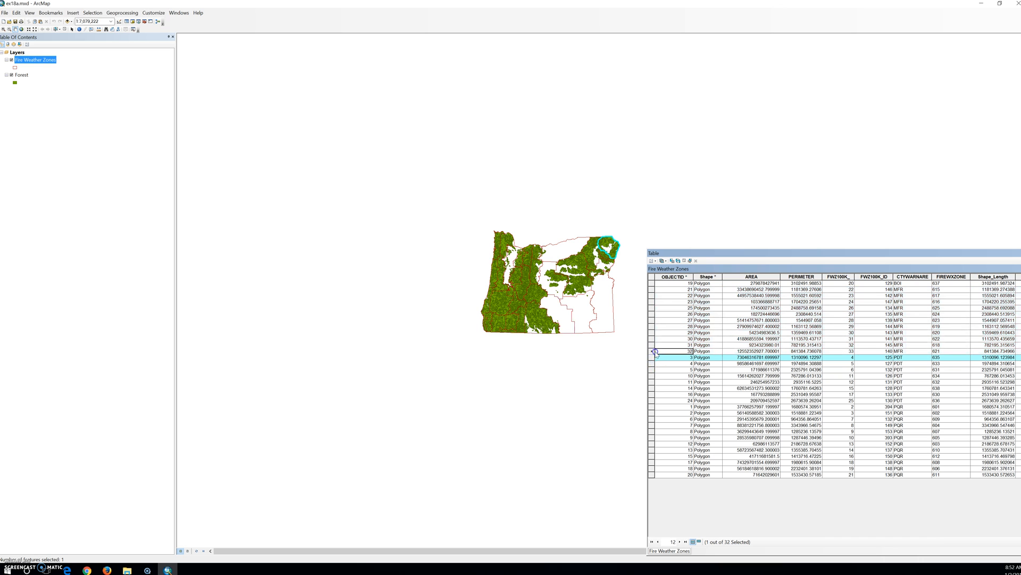
left_click(652, 345)
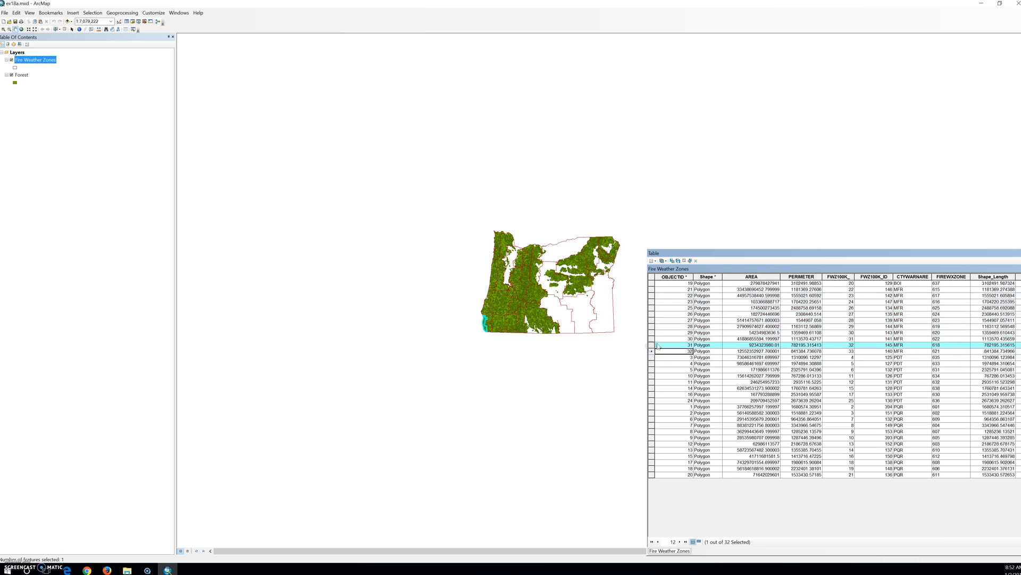
left_click(651, 295, "ctrl")
left_click(652, 301, "ctrl")
left_click(651, 308, "ctrl")
left_click(652, 314, "ctrl")
left_click(652, 319, "ctrl")
left_click(651, 326, "ctrl")
left_click(652, 332, "ctrl")
left_click(651, 339, "ctrl")
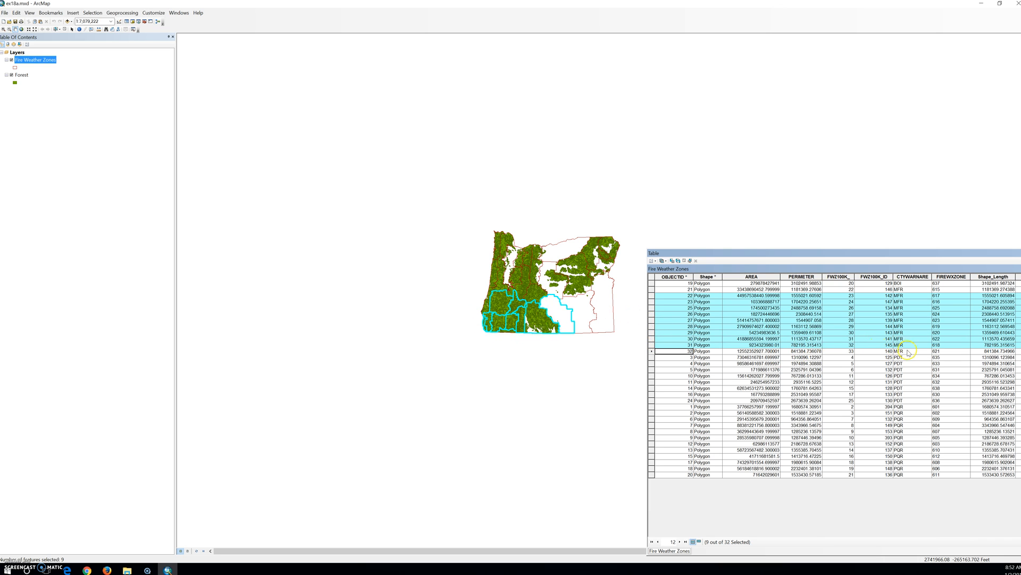
left_click(651, 351, "ctrl")
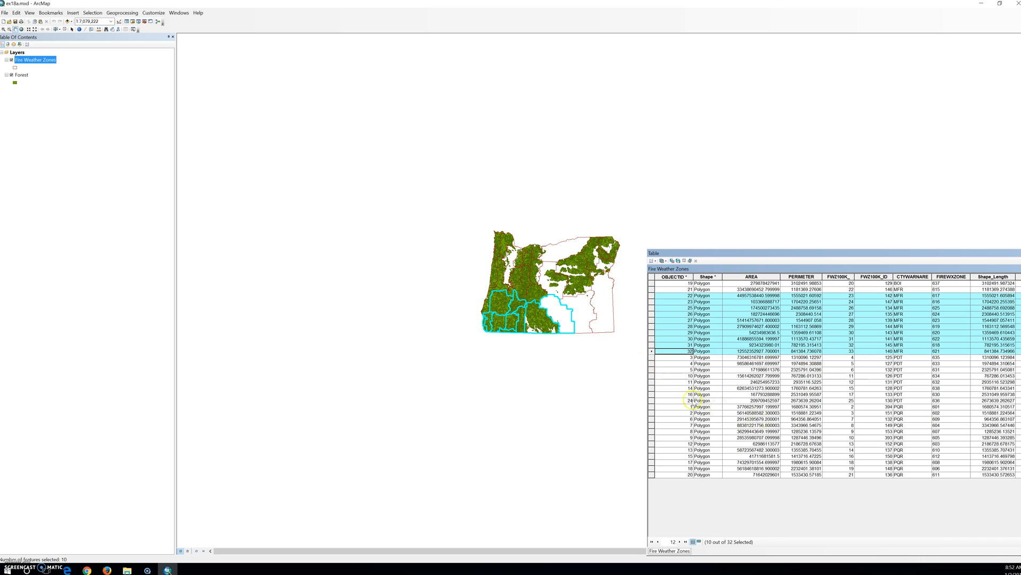
Select all eight PDT records, OBJECTID 3 through 24, to highlight their zones on the map
left_click(651, 357)
left_click_drag(652, 364, 652, 388)
left_click(653, 400, "ctrl")
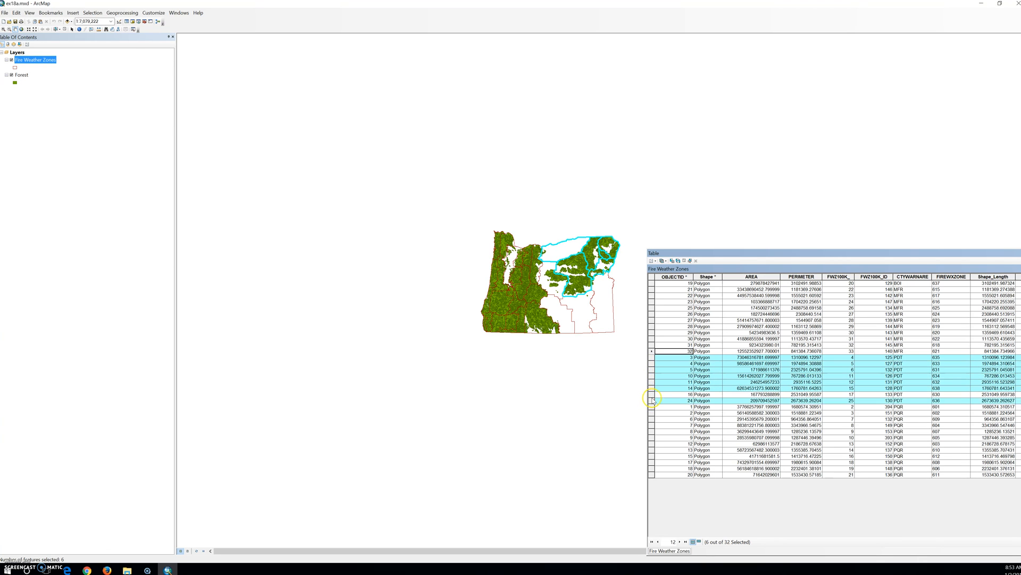
left_click(652, 394, "ctrl")
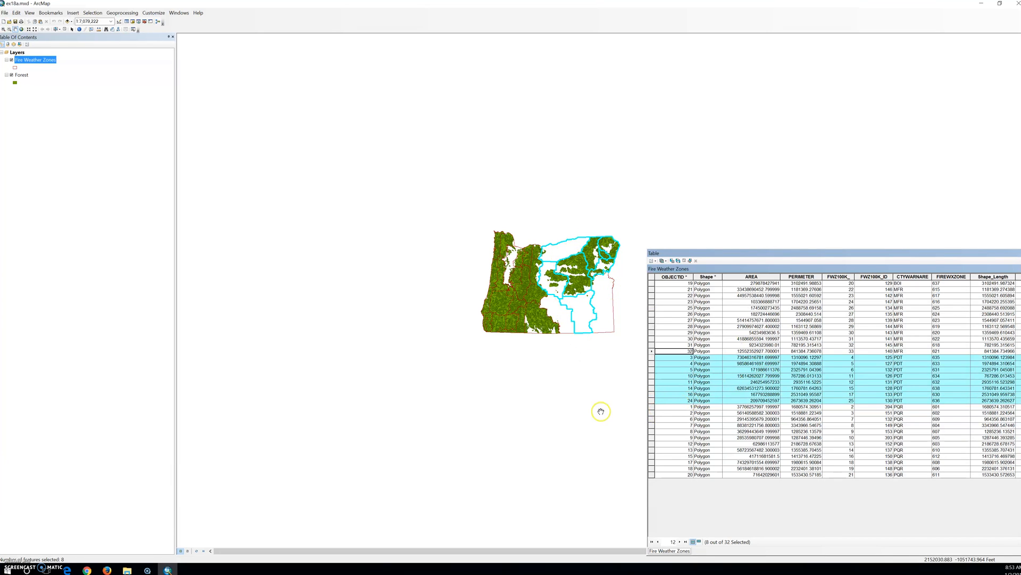
Select all twelve PQR records, OBJECTID 1 through 20, to highlight their zones on the map
left_click(652, 407)
left_click(654, 413, "ctrl")
left_click(654, 419, "ctrl")
left_click(653, 425, "ctrl")
left_click(654, 432, "ctrl")
left_click(654, 437, "ctrl")
left_click(653, 443, "ctrl")
left_click(654, 450, "ctrl")
left_click(653, 462, "ctrl")
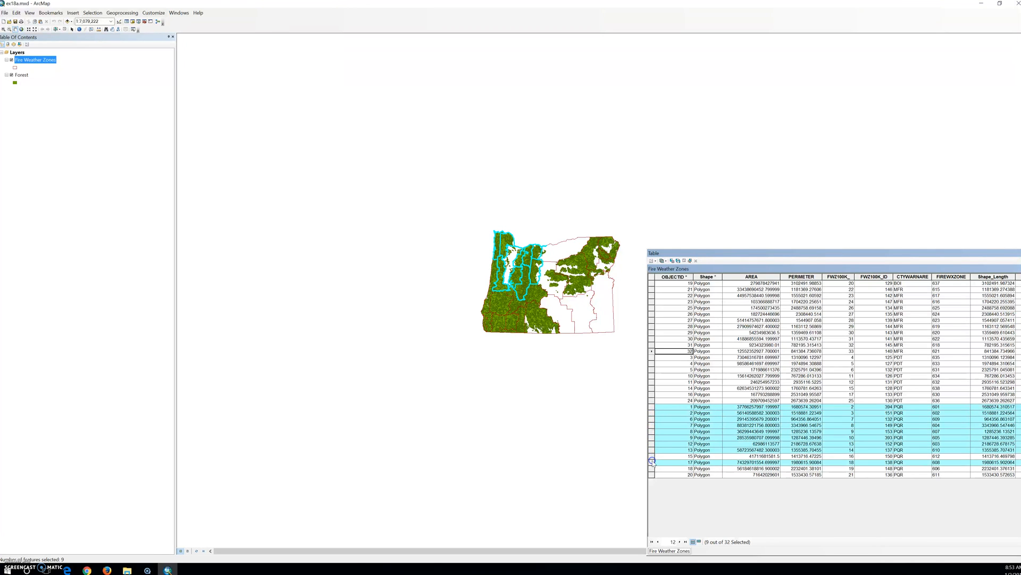
left_click(652, 456, "ctrl")
left_click(652, 463, "ctrl")
left_click(651, 464, "ctrl")
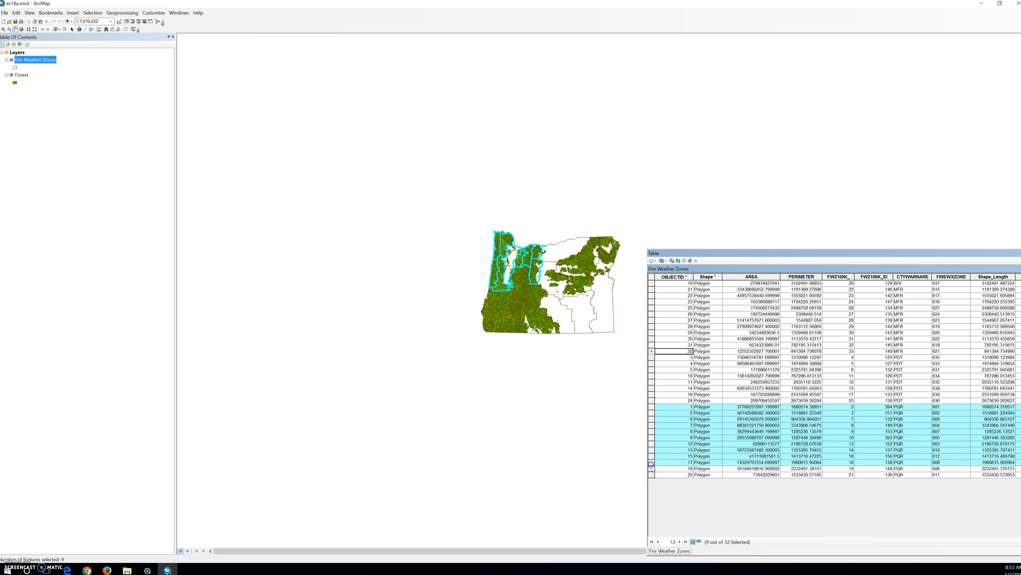
left_click(651, 469, "ctrl")
left_click(652, 475, "ctrl")
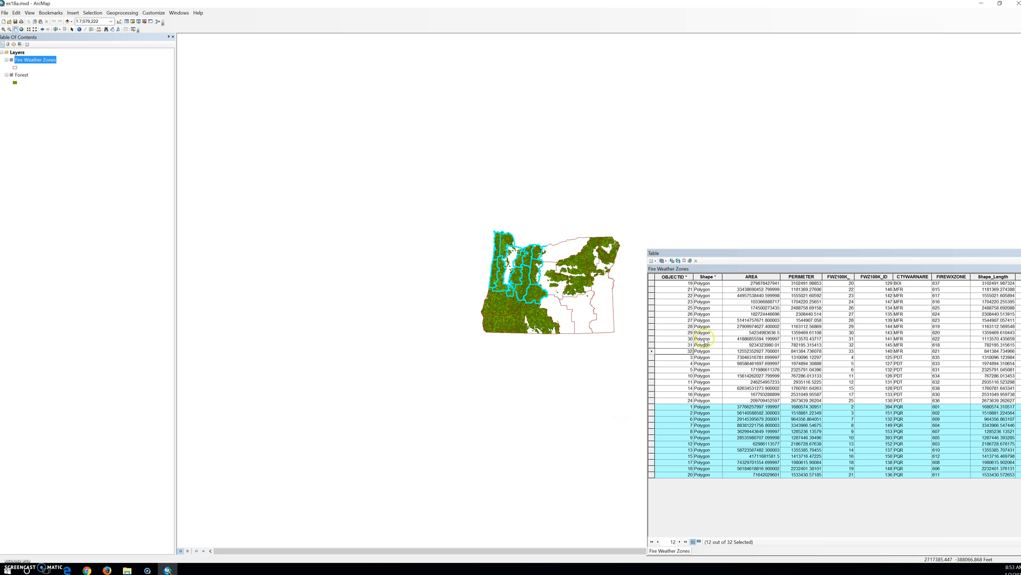
Close the Fire Weather Zones attribute table to clear the map view
left_click_drag(837, 253, 581, 224)
left_click_drag(920, 225, 757, 217)
left_click(930, 215)
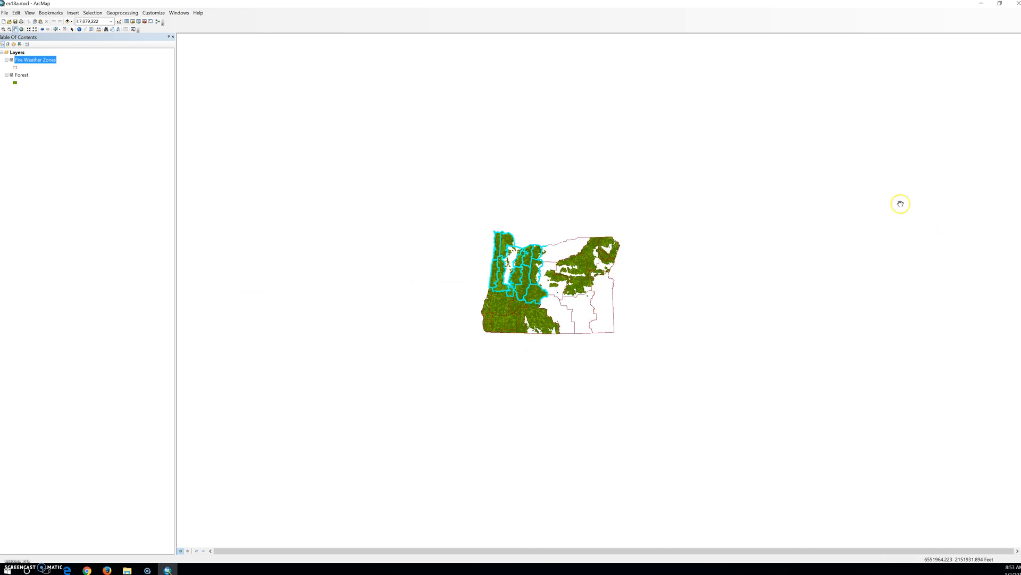
Search the geoprocessing tools for "dissolve"
left_click(128, 15)
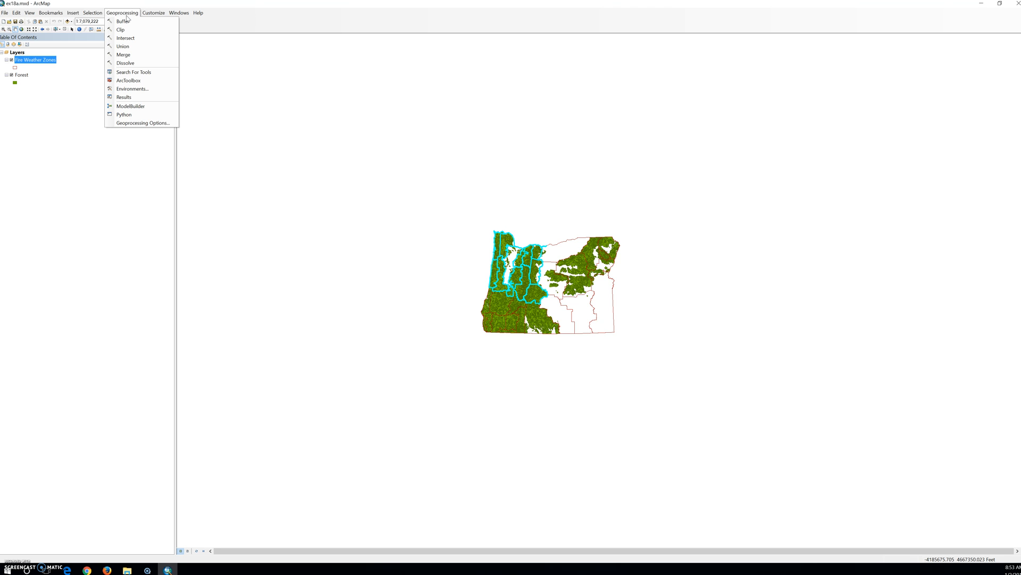
left_click(139, 71)
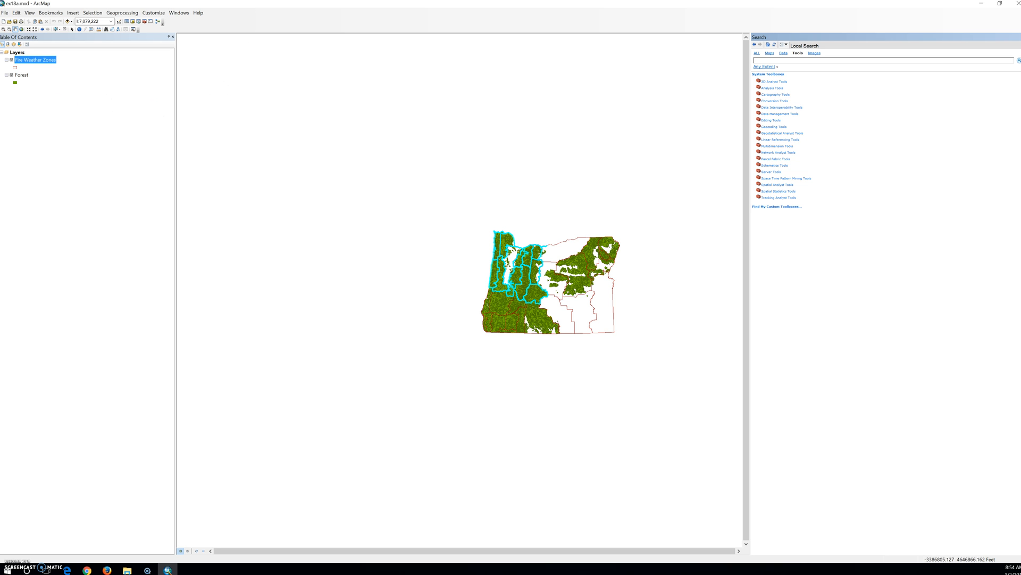
left_click(762, 60)
type("disso")
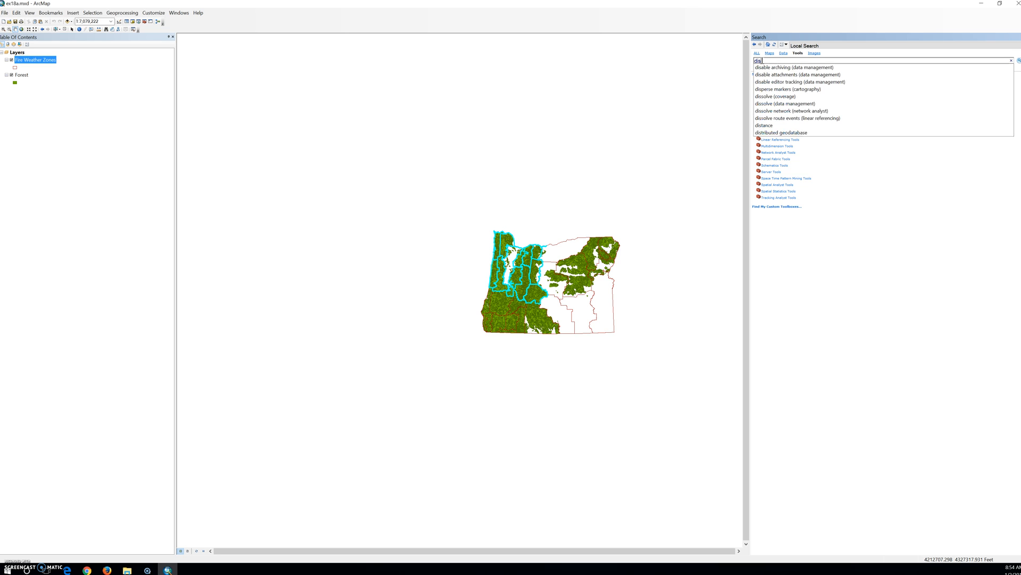
type("dolvr")
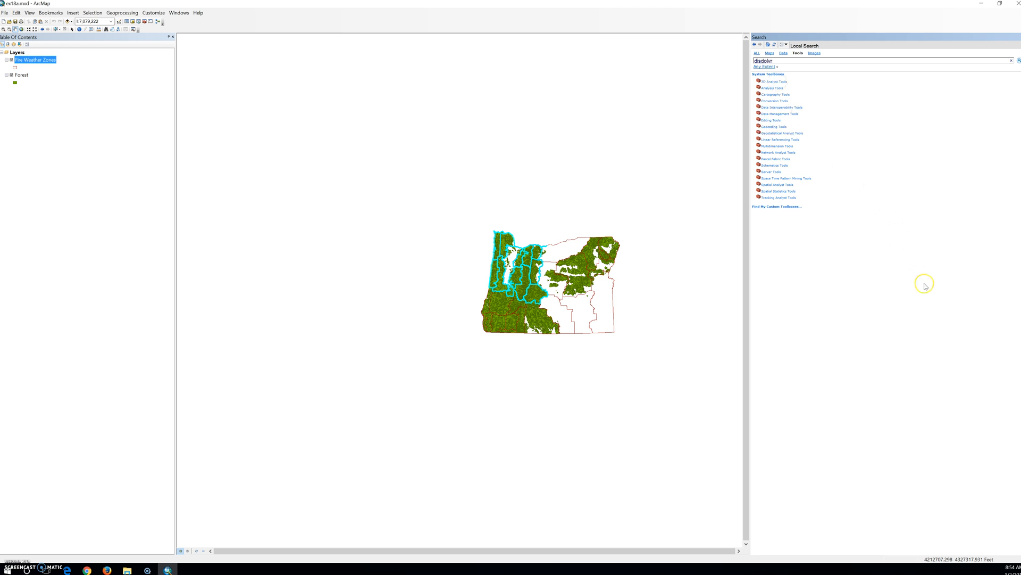
key("BackSpace")
type("sol")
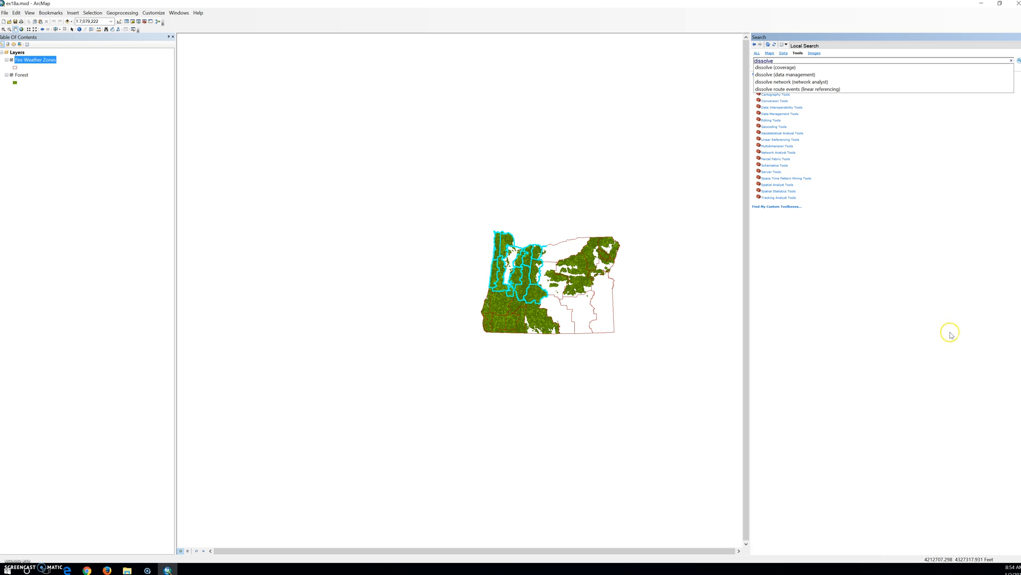
type("ve")
key("Return")
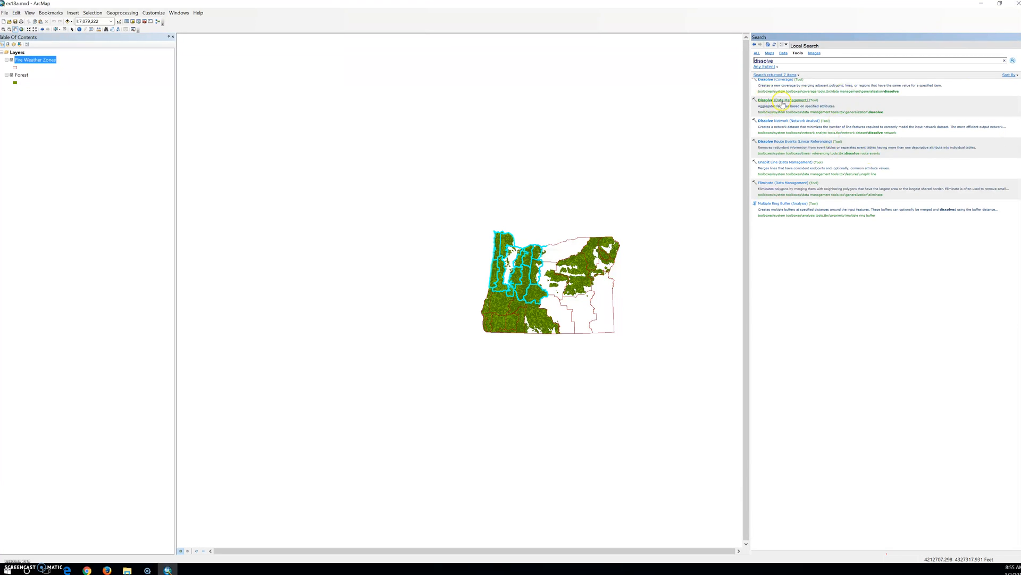
Open the Dissolve (Data Management) tool from the search results and close the search window
left_click(782, 101)
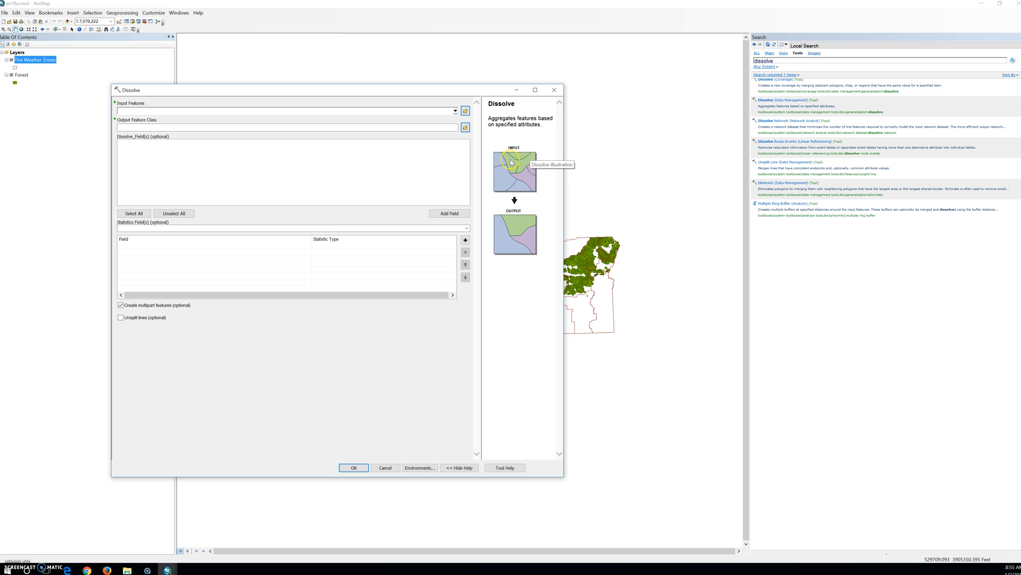
left_click(520, 161)
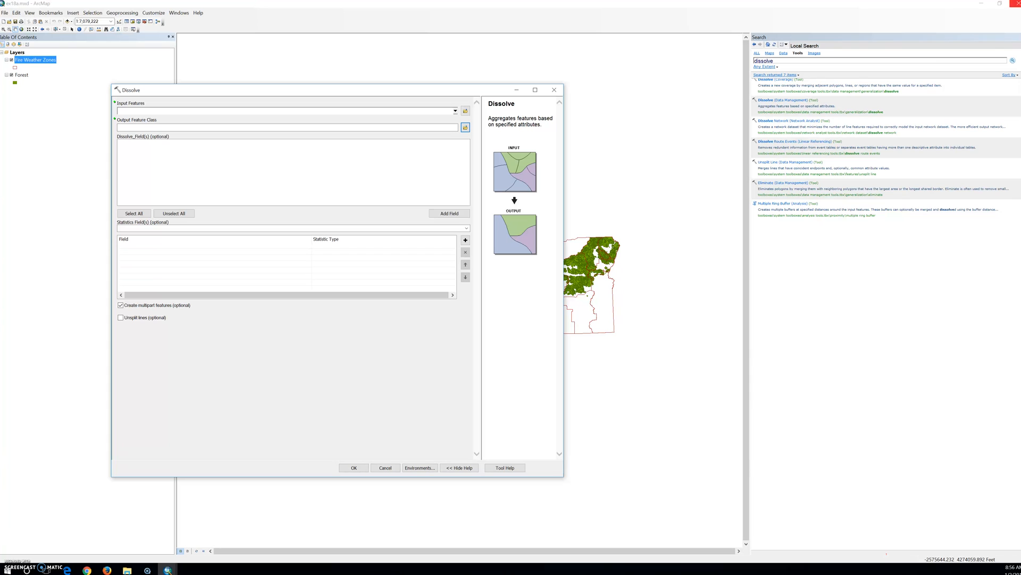
left_click(1020, 37)
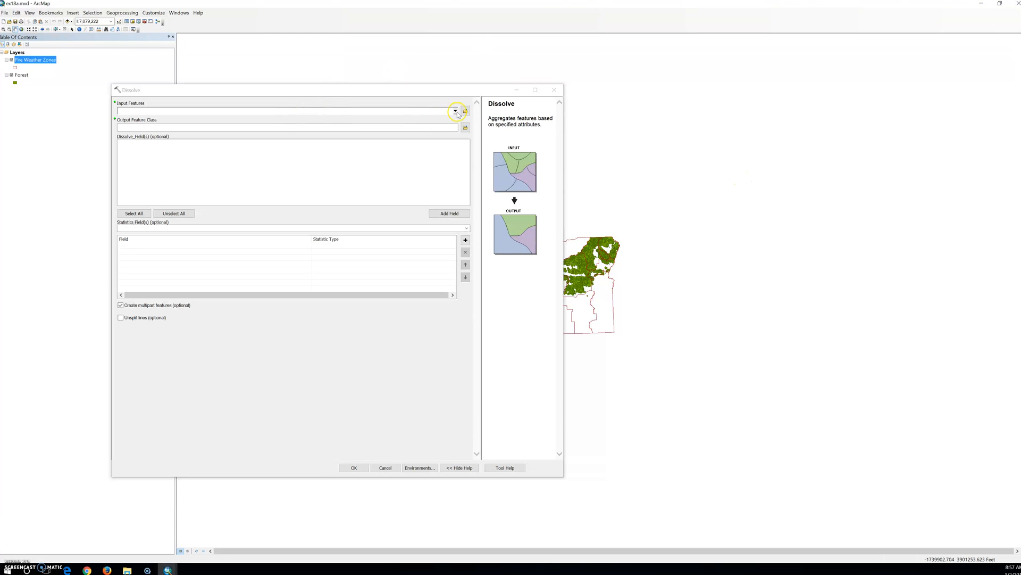
Set Fire Weather Zones as the Dissolve input and save the output as CountyWarningAreas in Chapter18\MyData\MyOregonForest.gdb
left_click(456, 111)
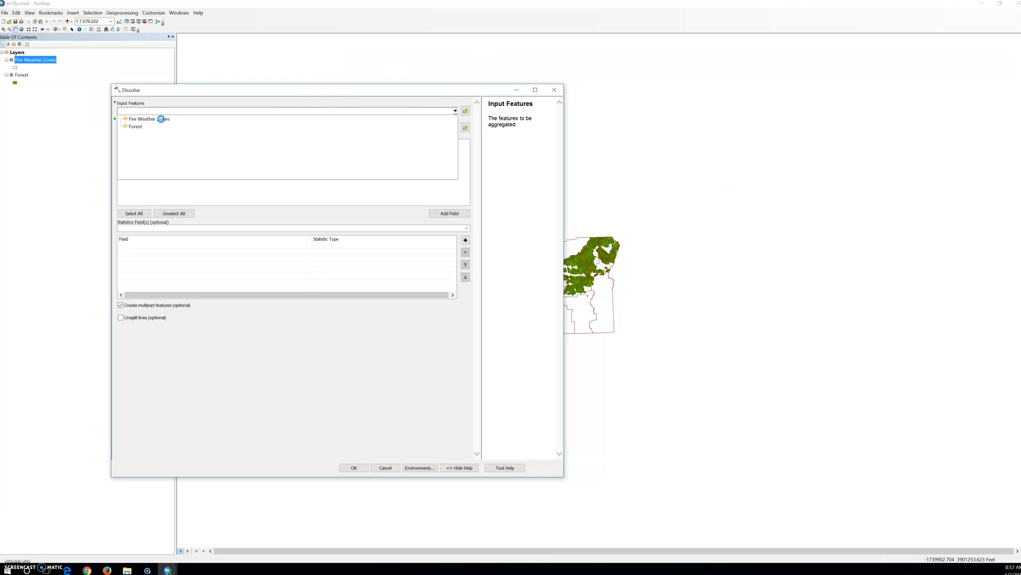
left_click(147, 119)
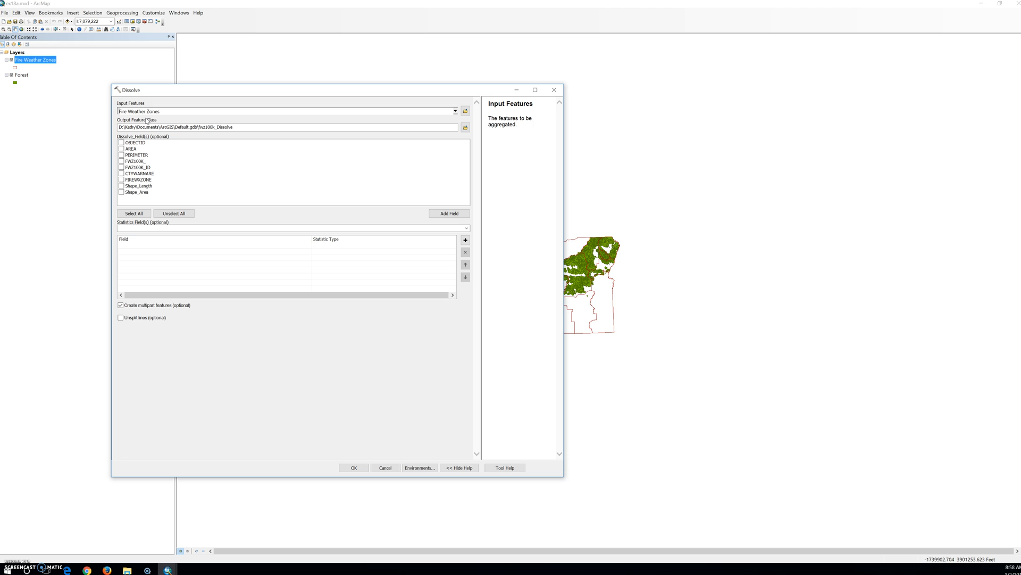
left_click(468, 129)
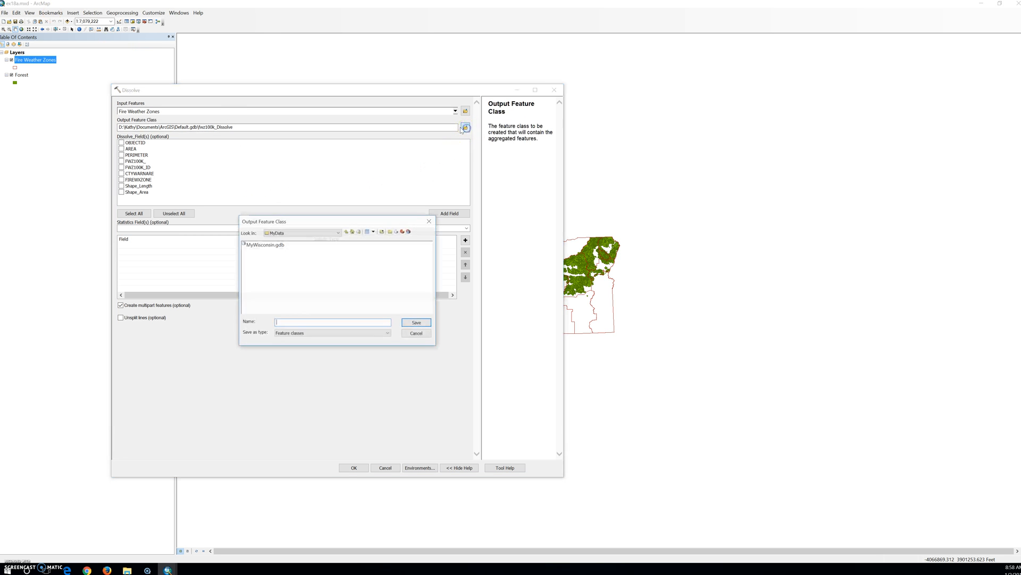
left_click(332, 232)
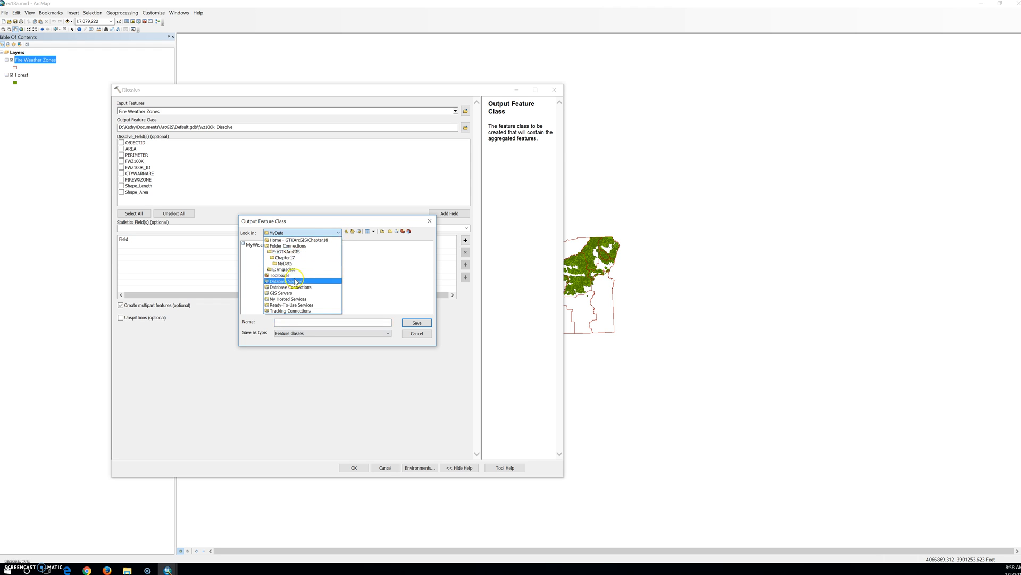
left_click(286, 251)
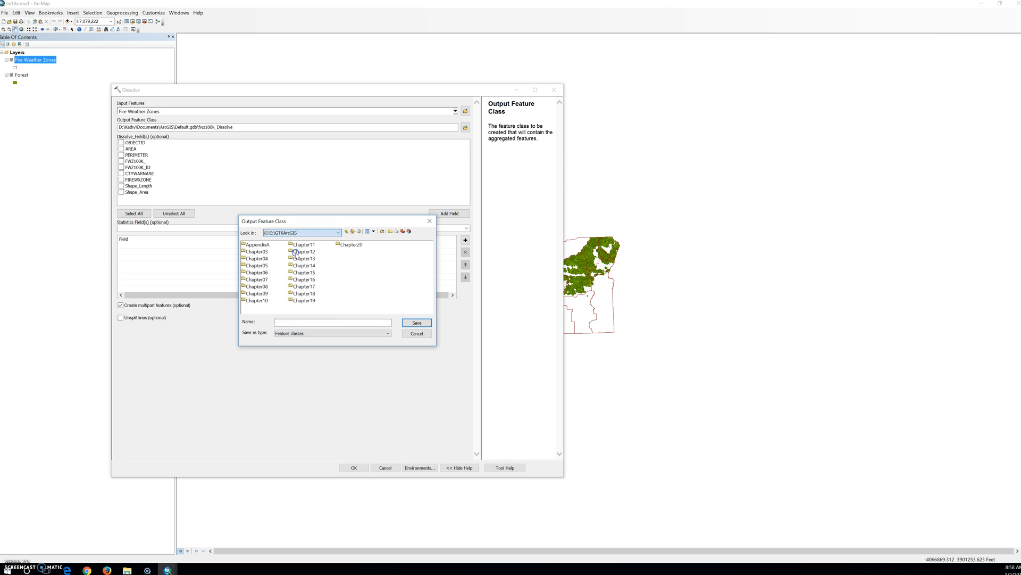
double_click(304, 294)
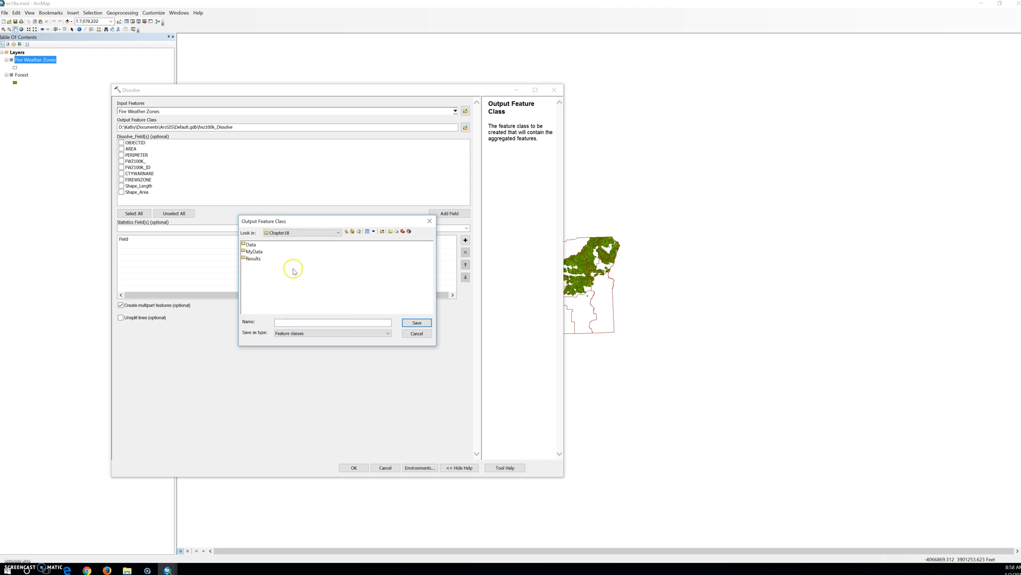
double_click(254, 252)
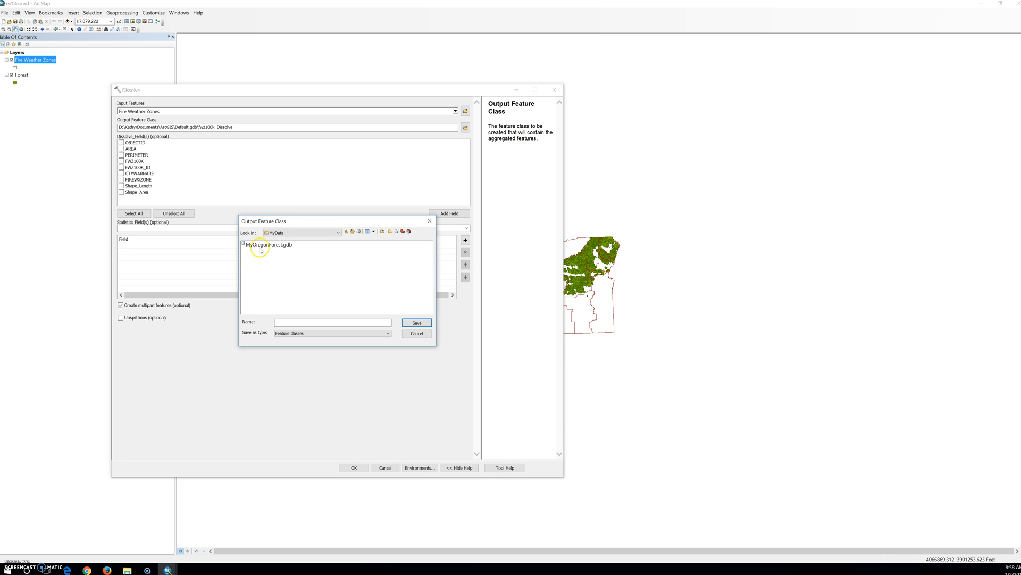
double_click(268, 245)
left_click(285, 324)
type("County")
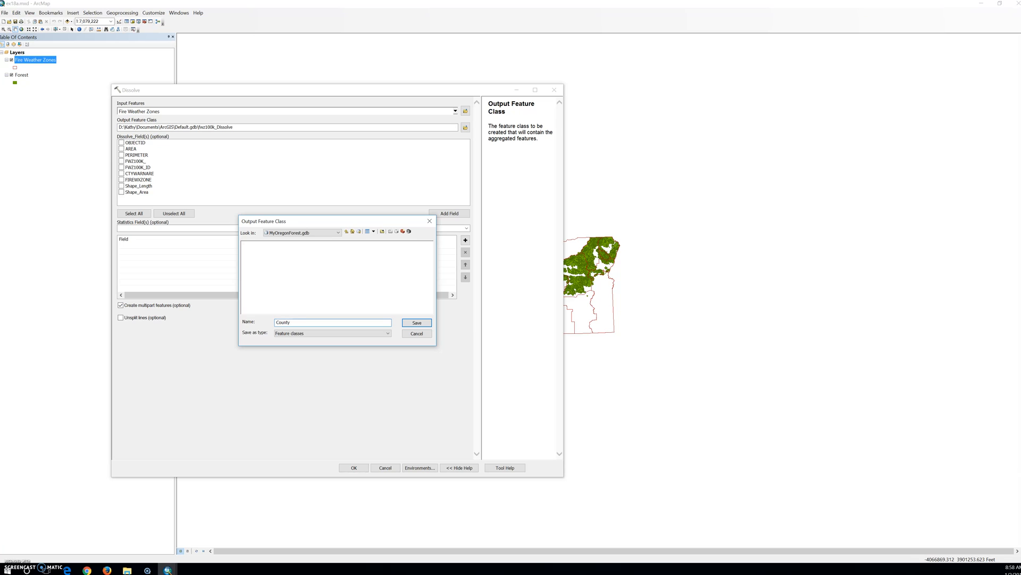
type("WarningAreas")
left_click(417, 323)
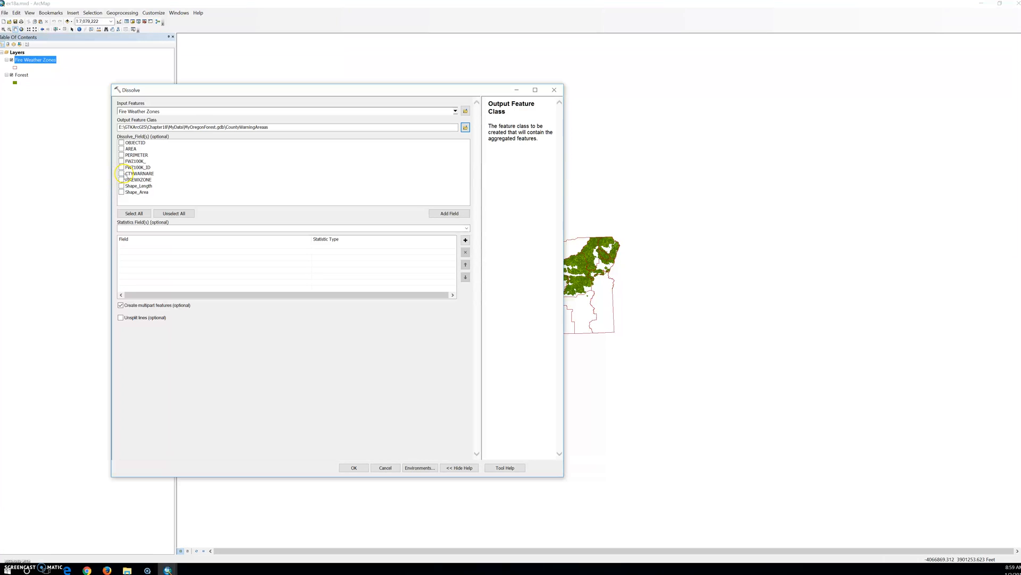
Choose CTYWARNARE as the only field on which to dissolve the zones
left_click(121, 173)
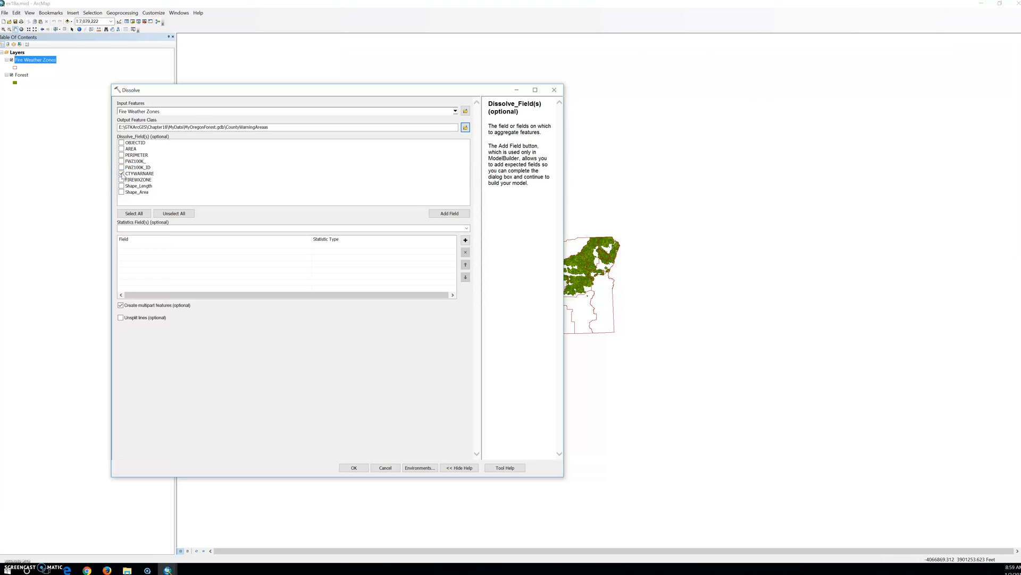
left_click(137, 214)
left_click(148, 209)
Add AREA as a statistics field with the SUM statistic type, and run the Dissolve tool
left_click(146, 227)
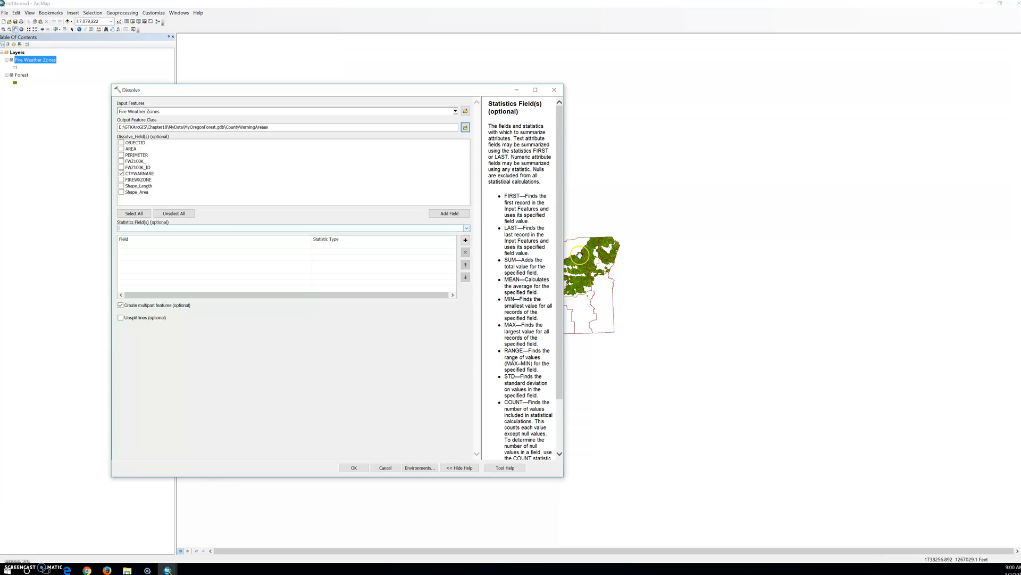
left_click_drag(564, 248, 719, 285)
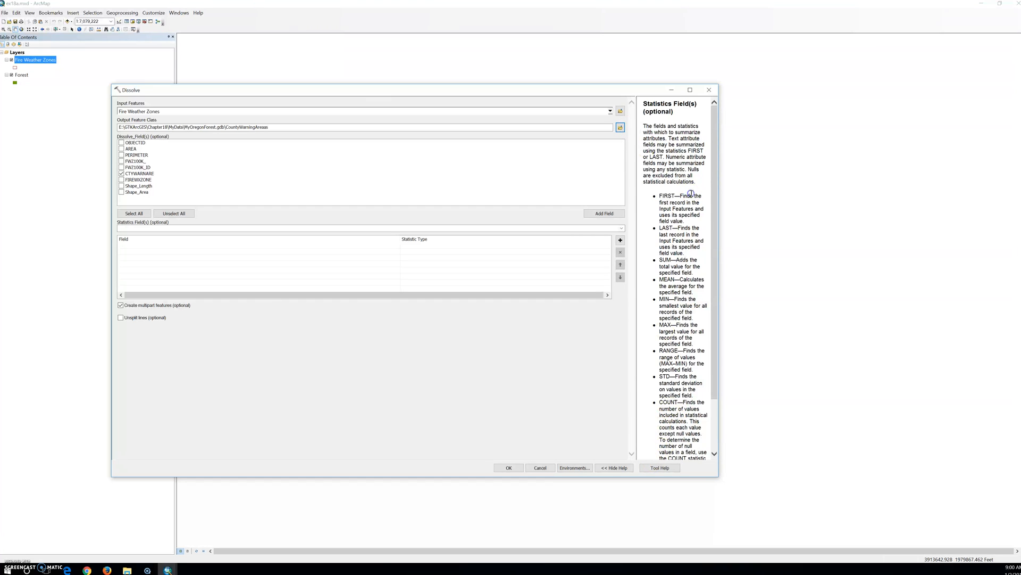
scroll(692, 191, "down", 2)
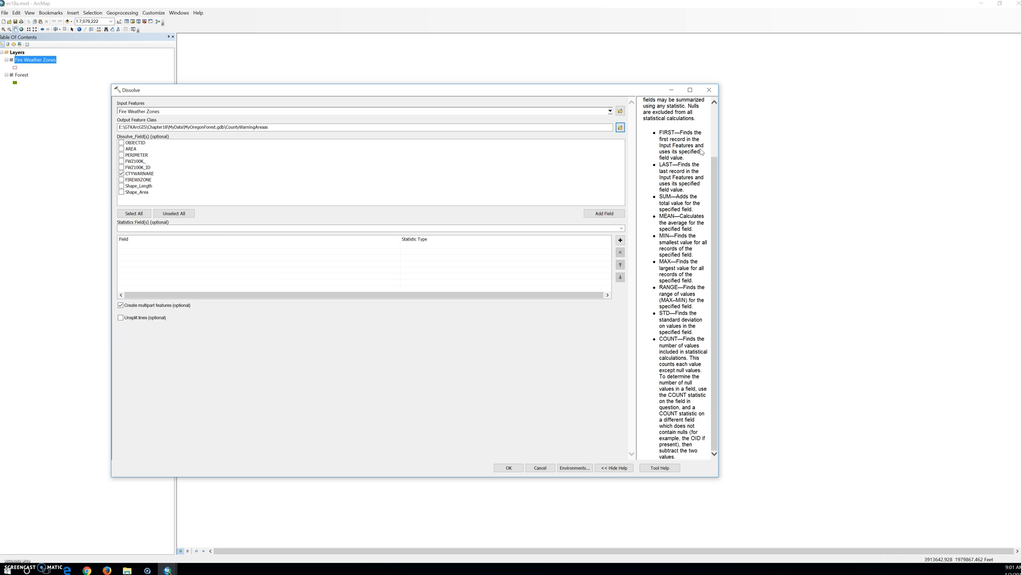
left_click(620, 229)
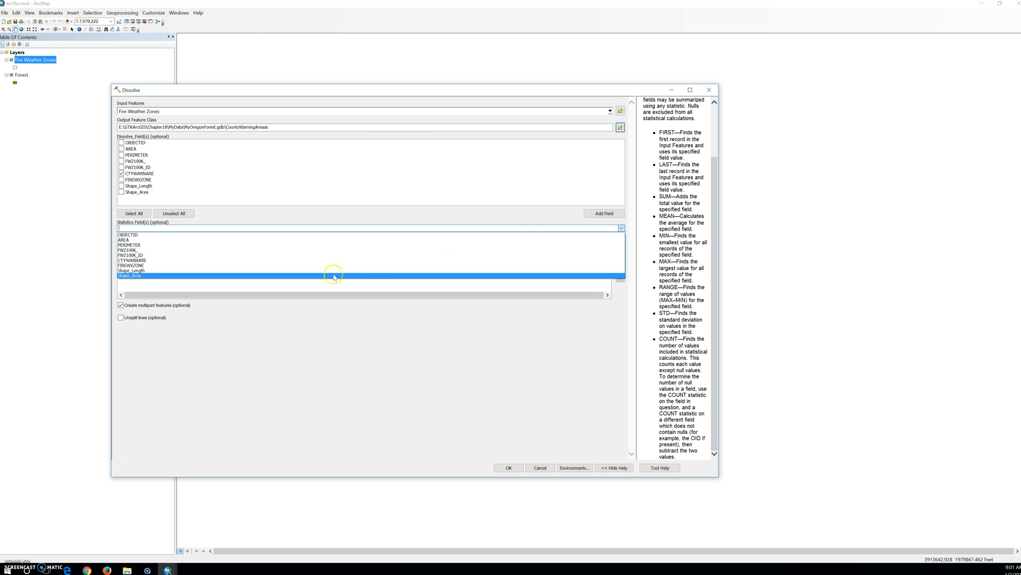
left_click(267, 239)
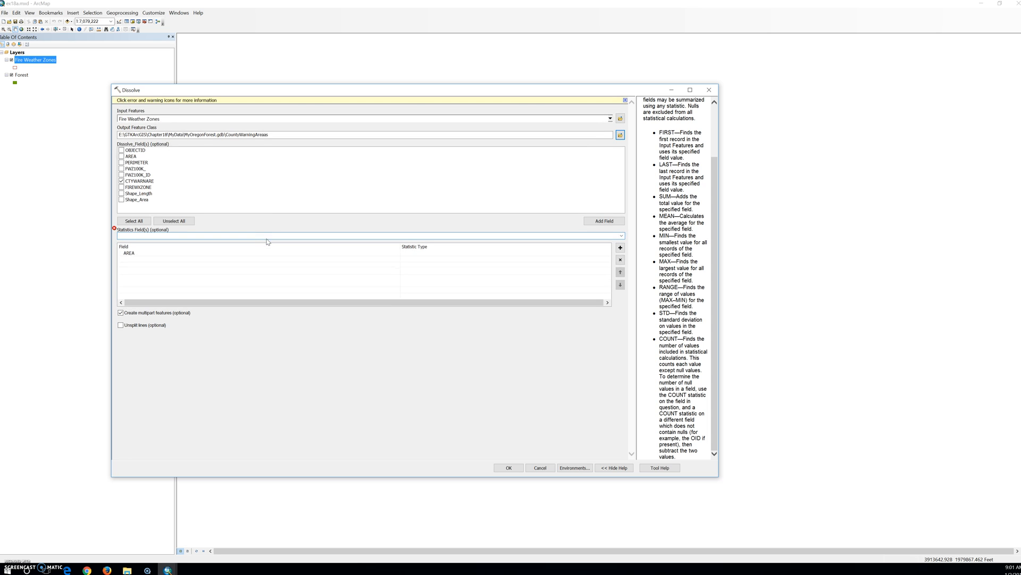
left_click(267, 243)
left_click(128, 253)
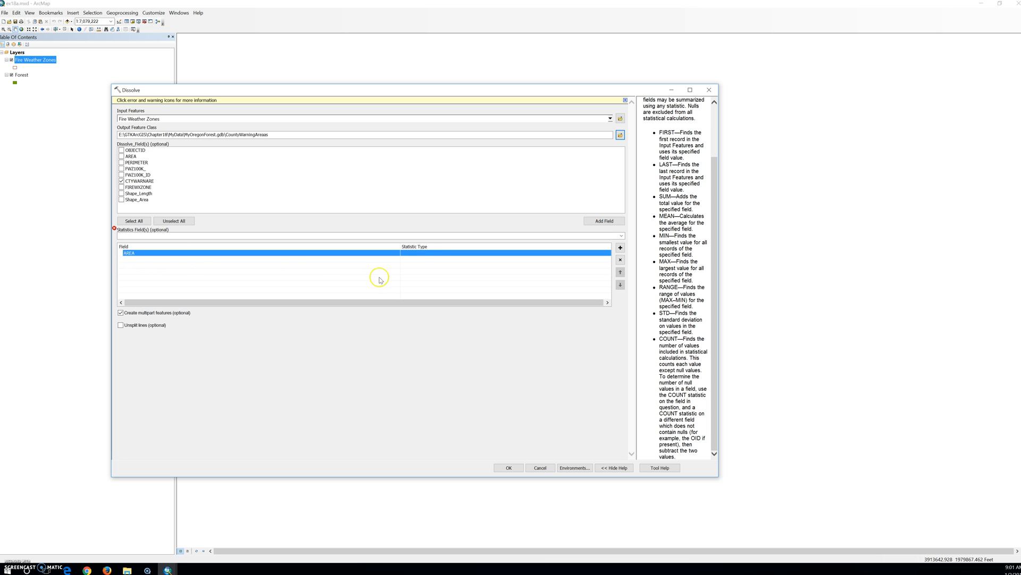
left_click(446, 253)
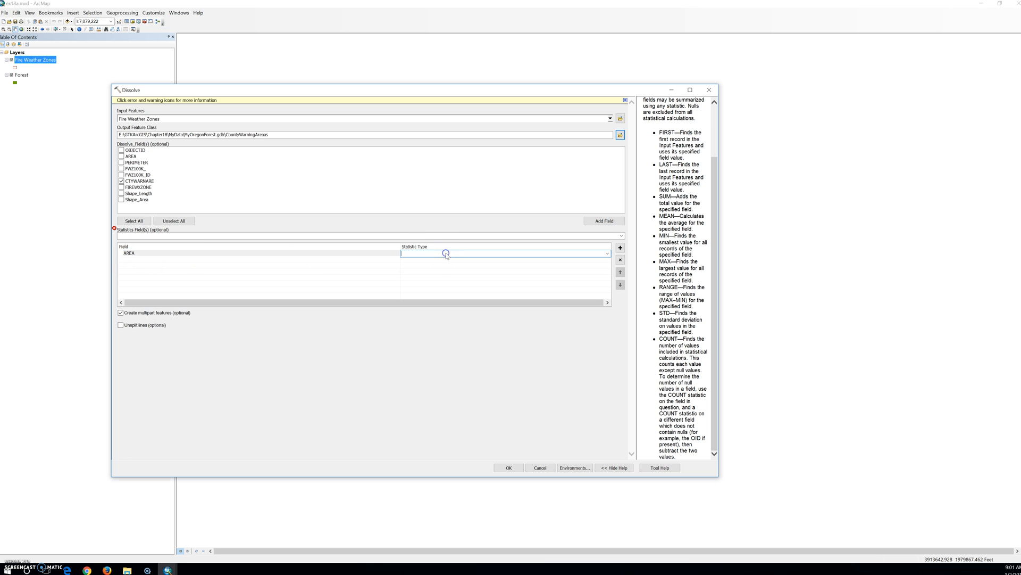
left_click(607, 254)
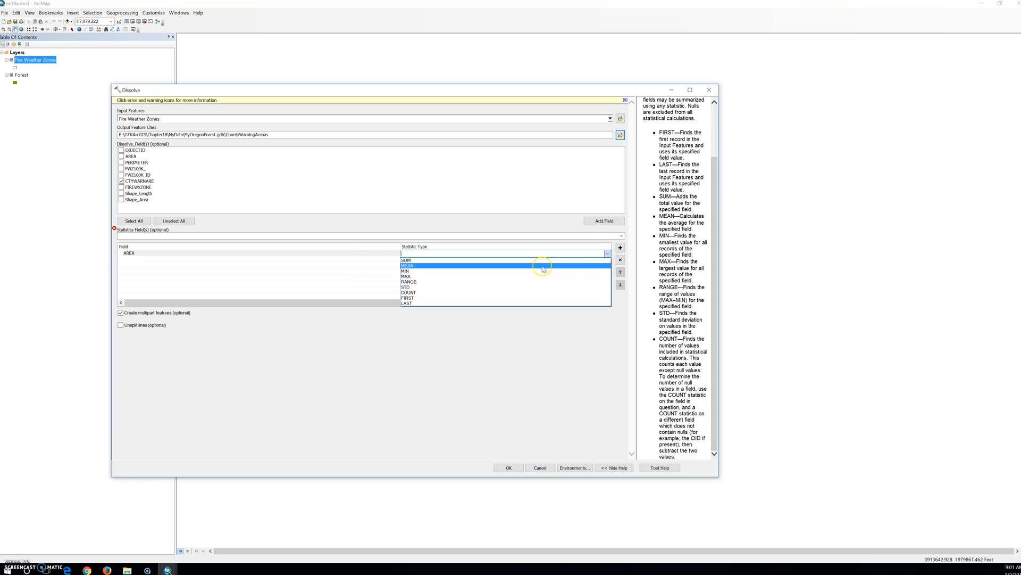
left_click(541, 260)
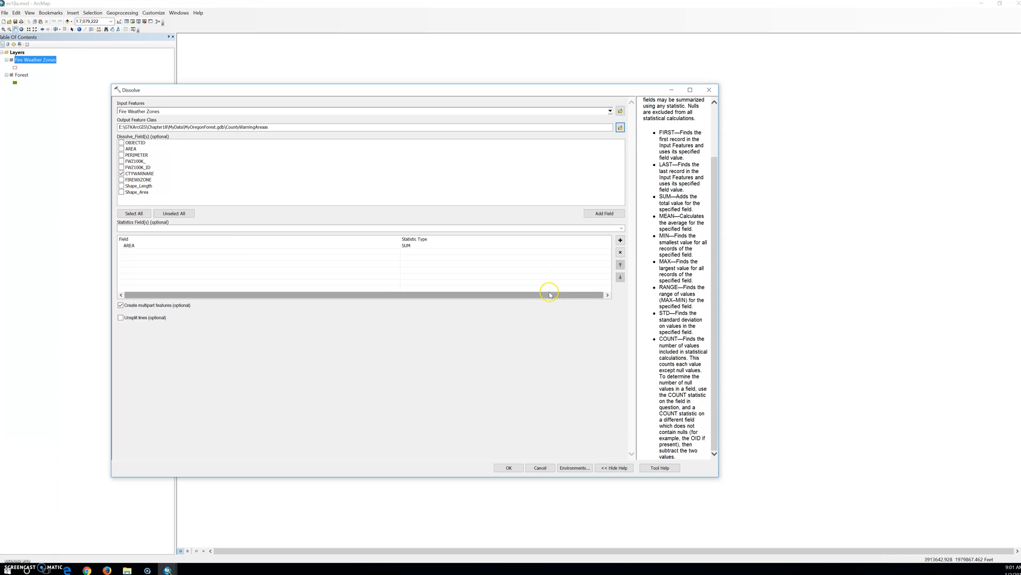
left_click(509, 468)
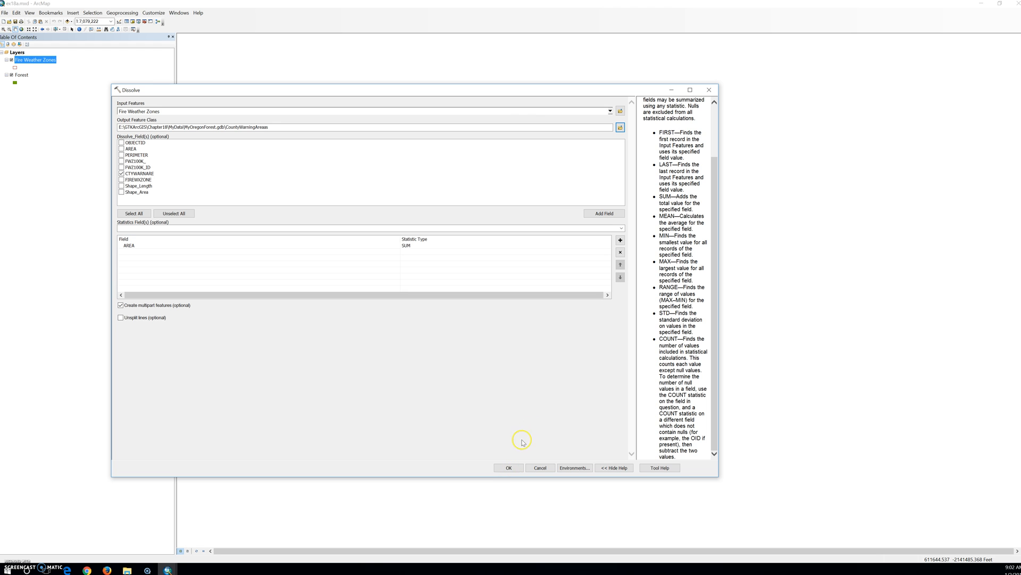
left_click(509, 466)
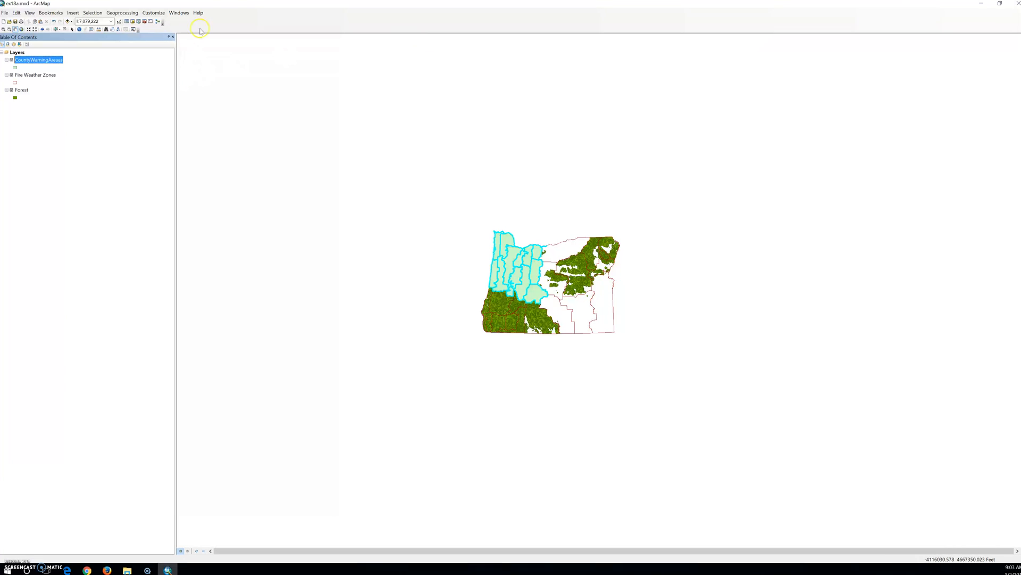
Open the geoprocessing results, expand the current session's Dissolve entry and its messages, and widen the window to read them
left_click(106, 13)
left_click(128, 97)
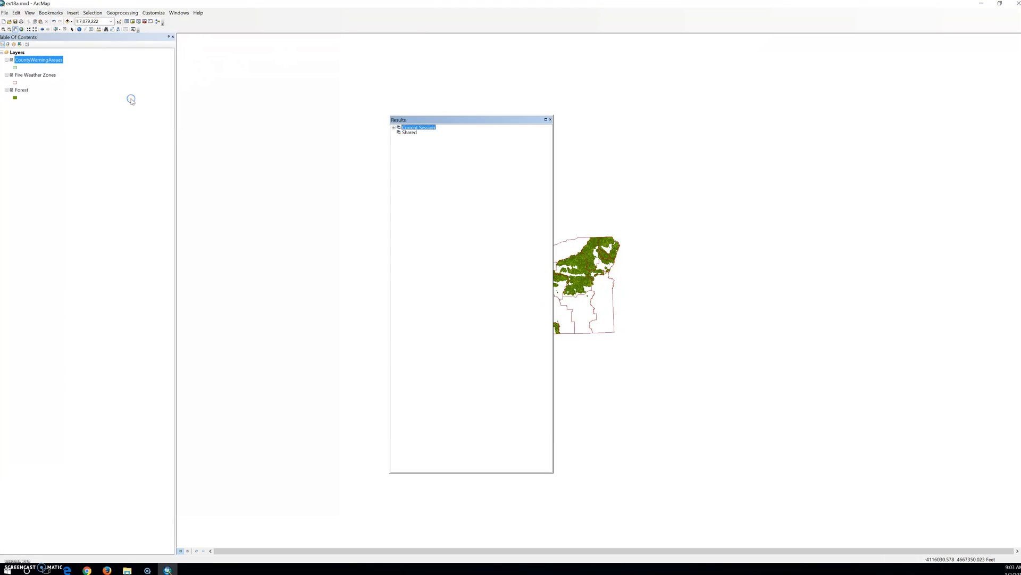
left_click(394, 128)
left_click(399, 132)
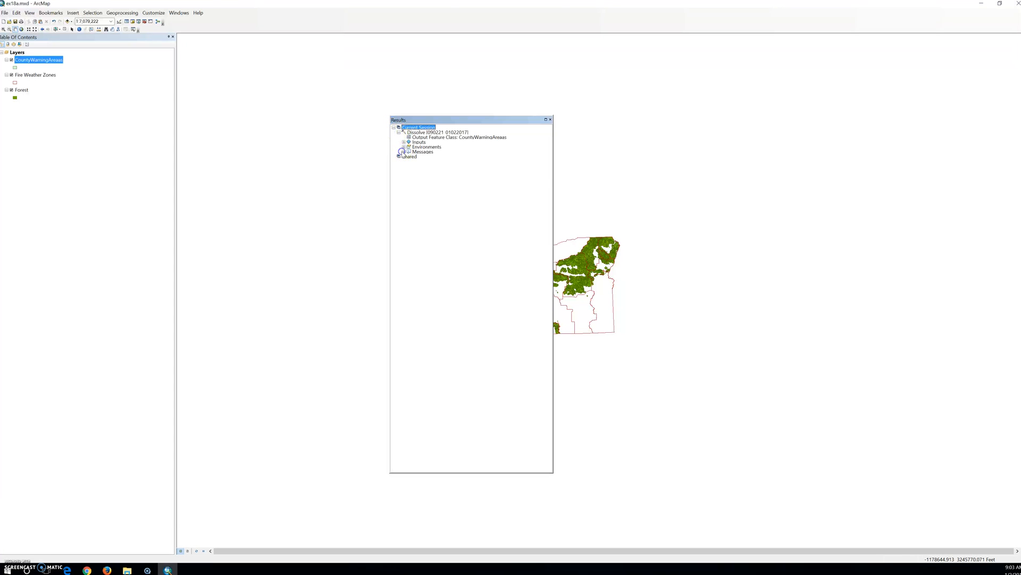
left_click(404, 152)
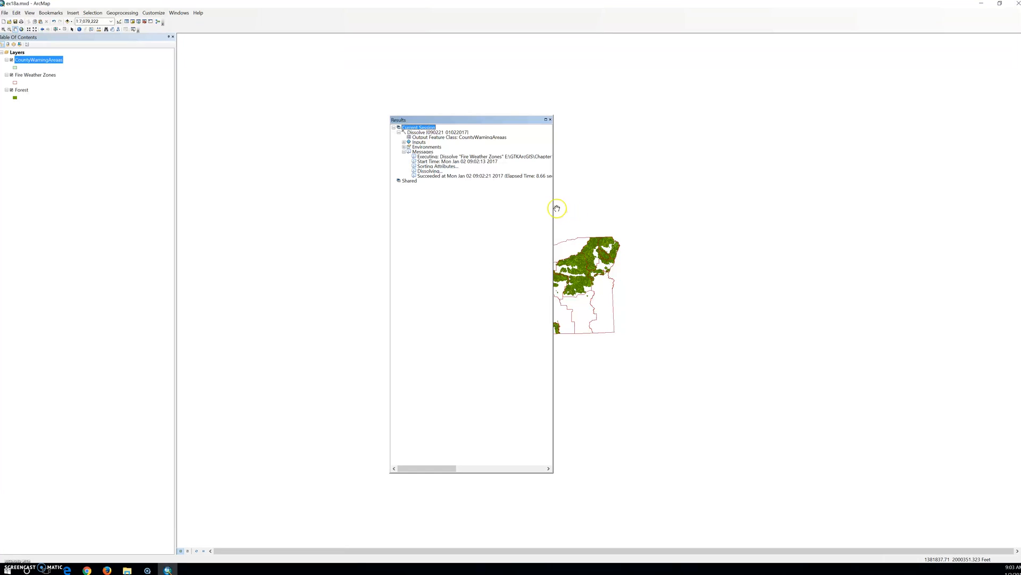
left_click_drag(553, 202, 798, 244)
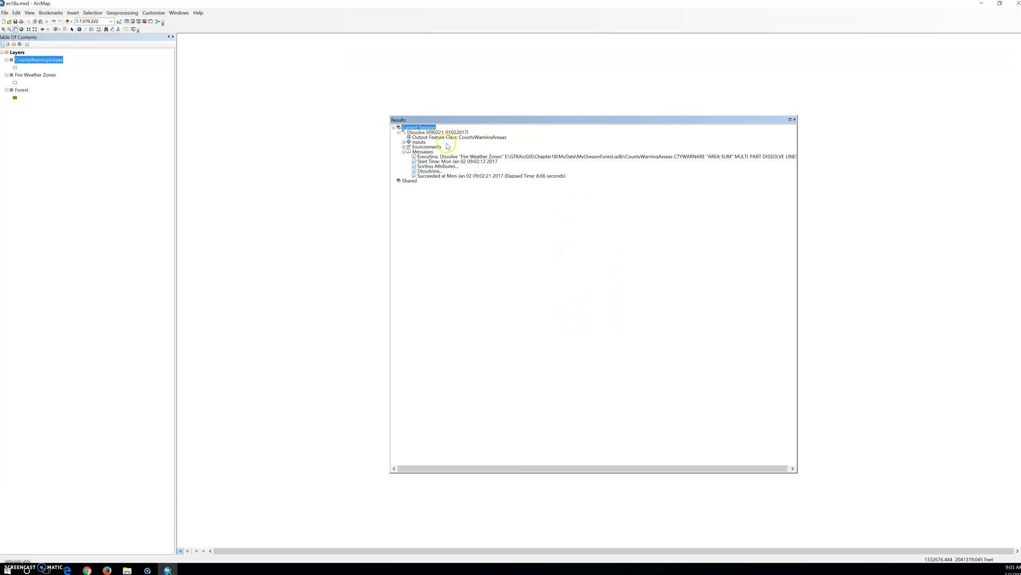
Examine the inputs, environment settings and messages recorded for the Dissolve run
left_click(404, 147)
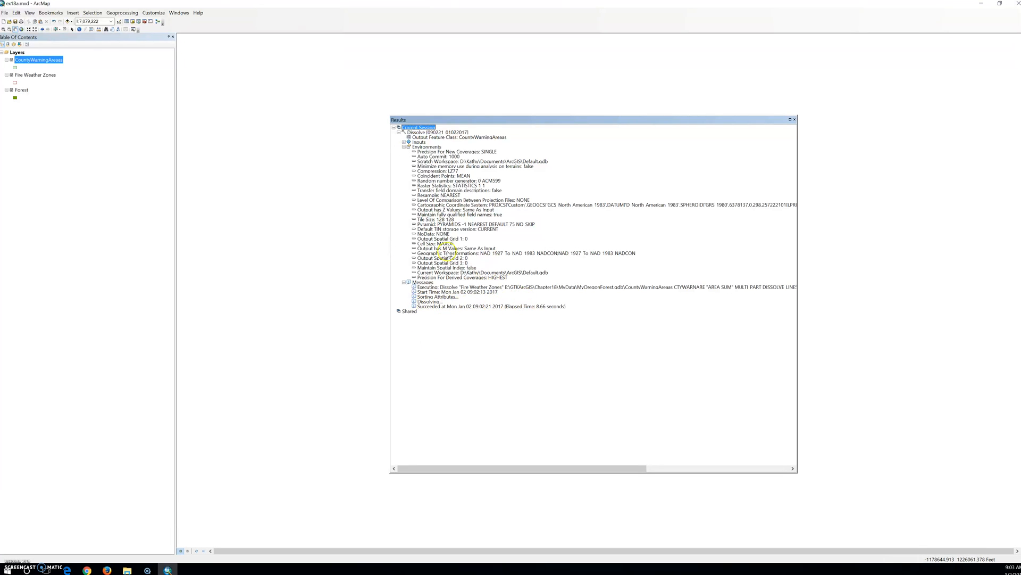
left_click(404, 147)
left_click(403, 142)
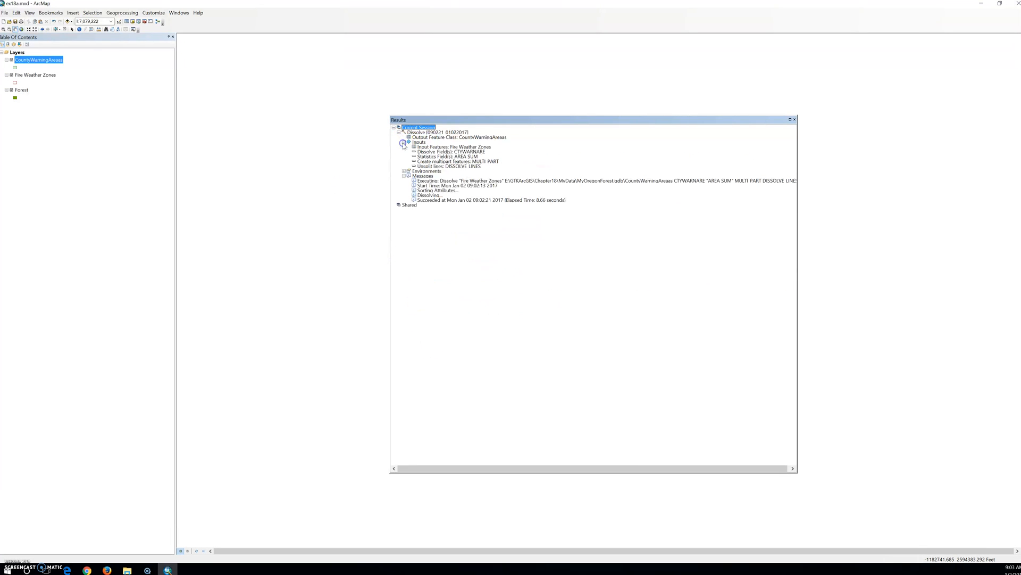
left_click(404, 176)
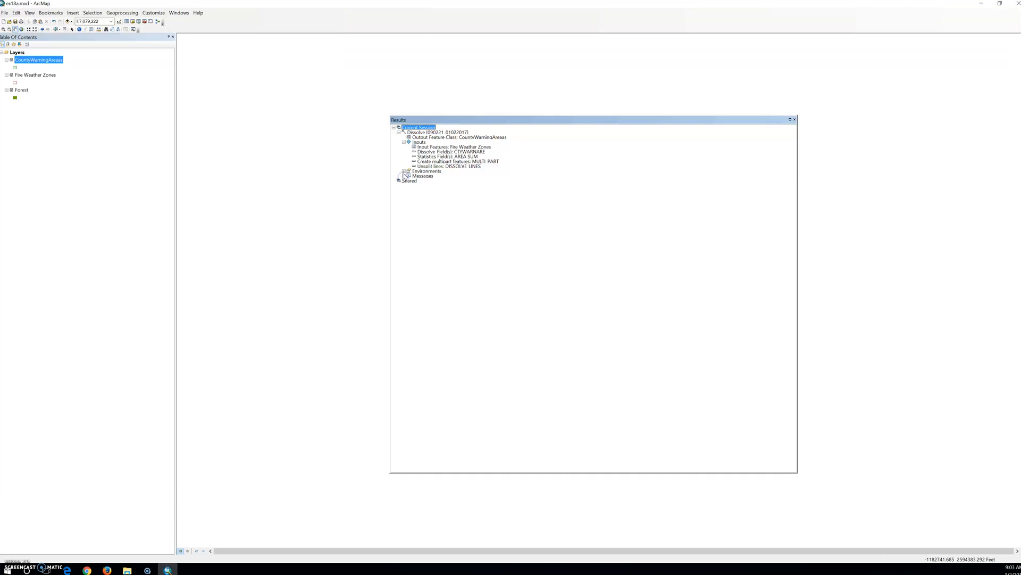
left_click(404, 171)
left_click(404, 306)
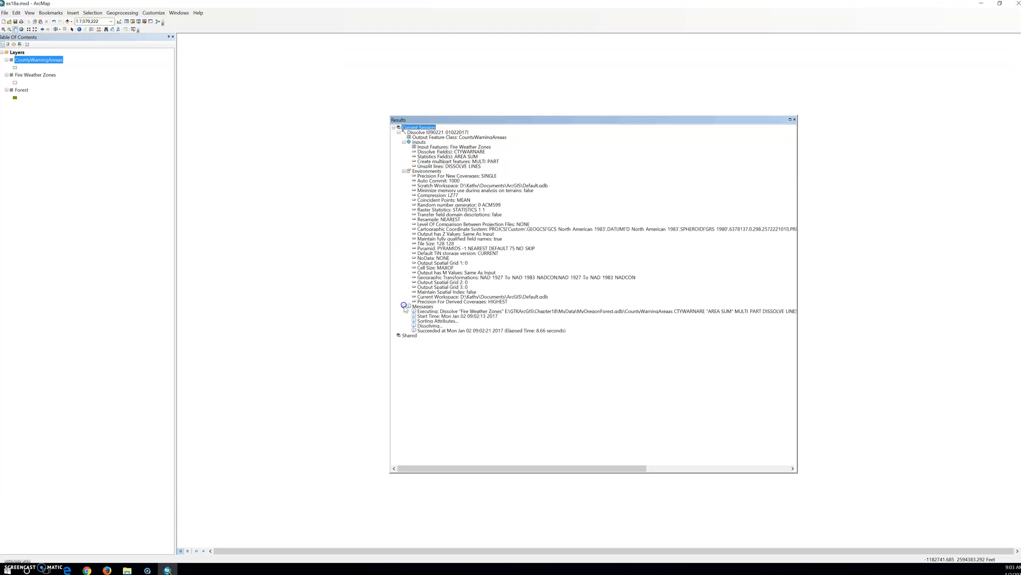